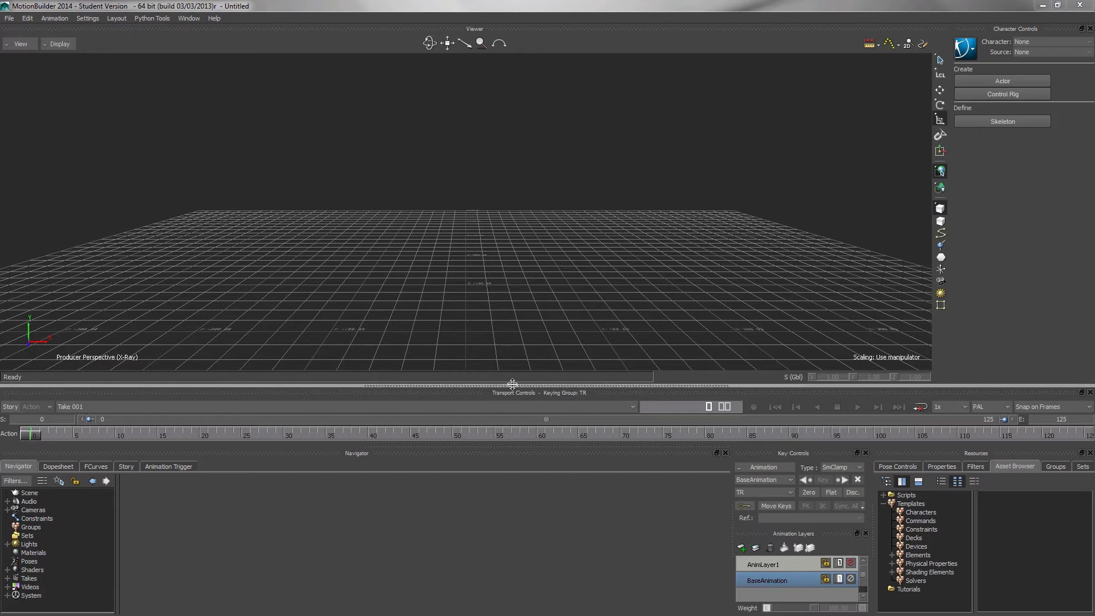
Shorten the viewer and re-dock Key Controls beside the Navigator, enlarging the Animation Layers panel
left_click_drag(504, 392, 533, 332)
left_click_drag(789, 399, 374, 490)
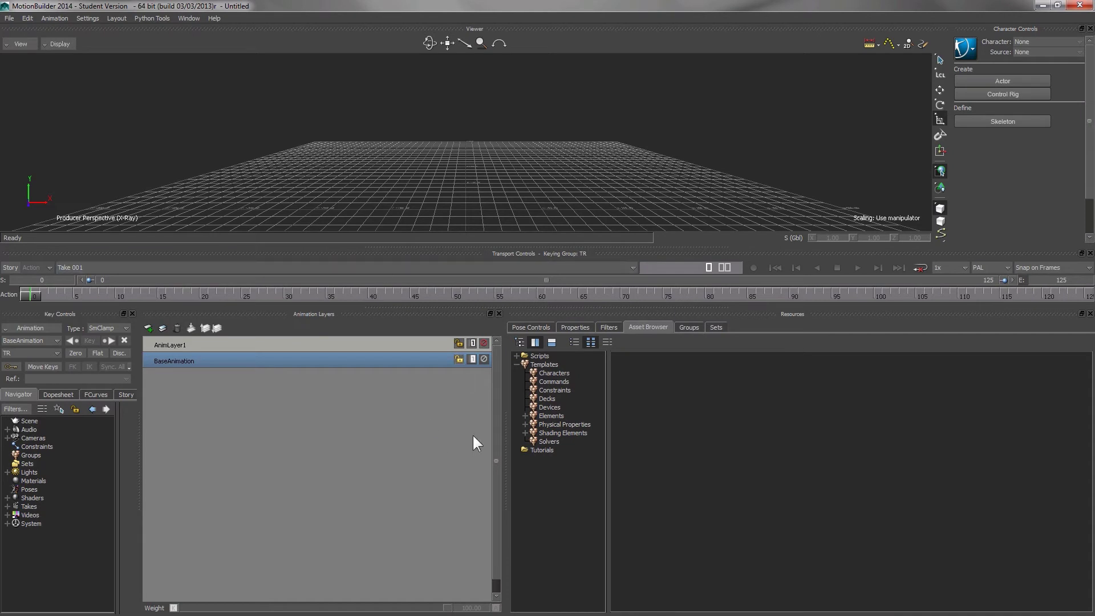
Switch the interface to the Scripting layout, then to the Preview layout
left_click(116, 18)
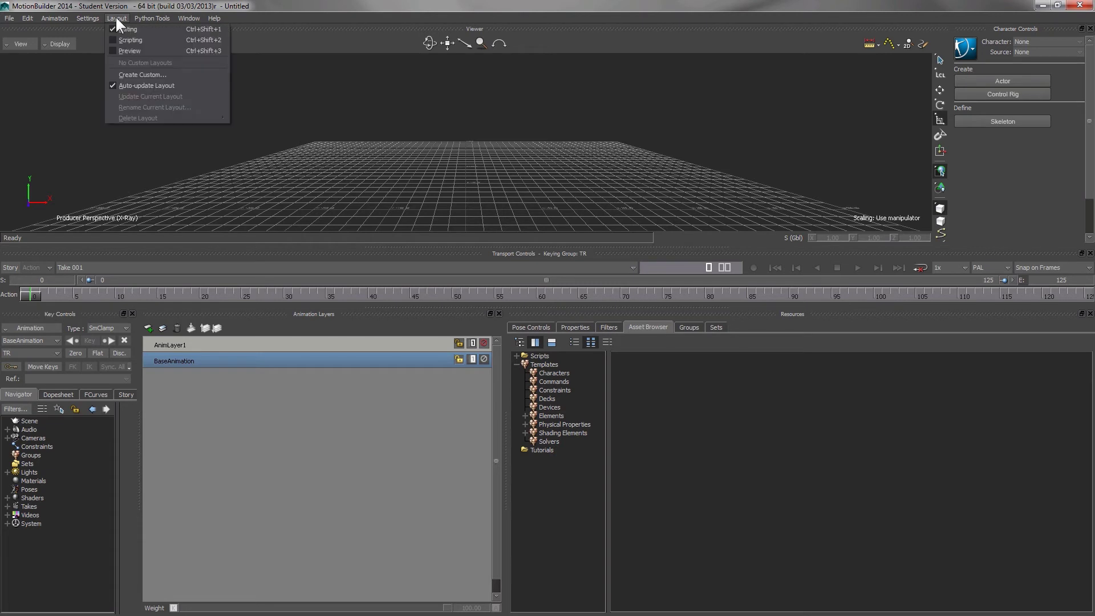
left_click(136, 41)
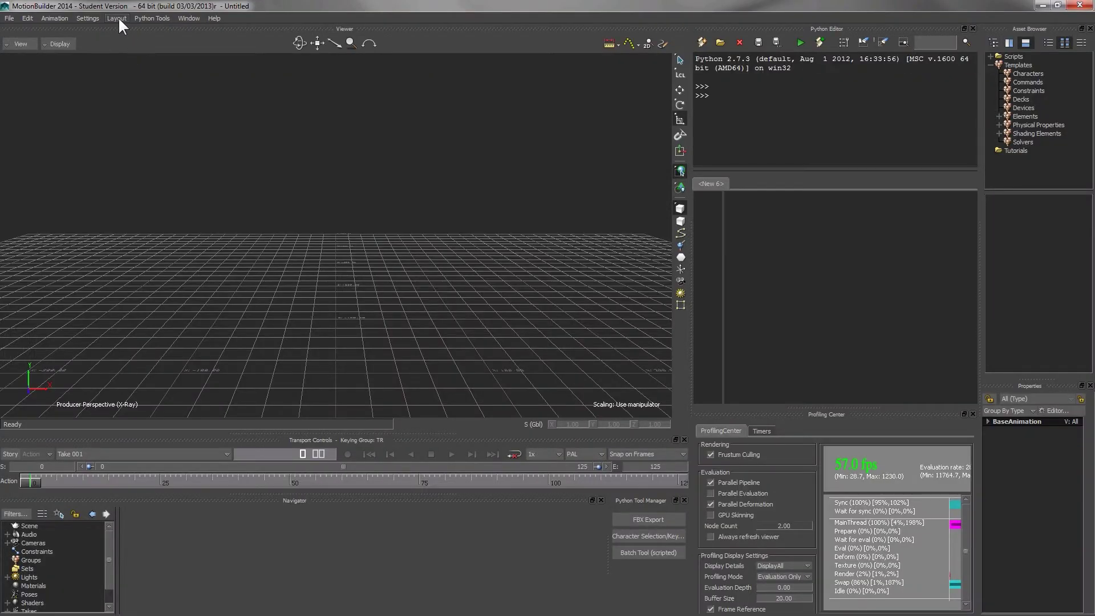
left_click(118, 17)
left_click(123, 50)
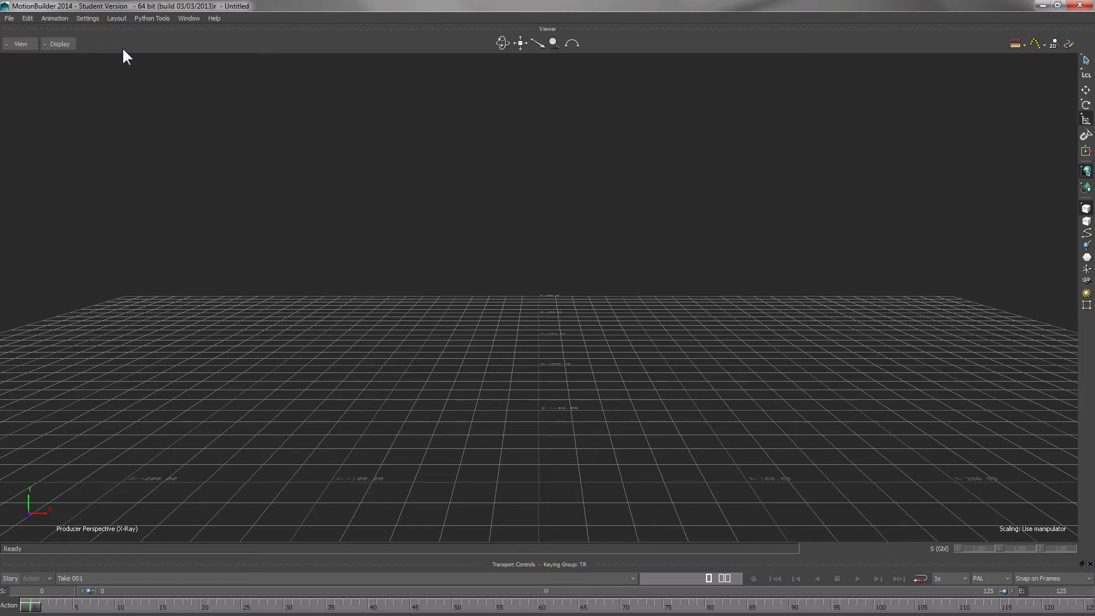
Return to the Editing layout and make the viewer slightly shorter
left_click(117, 18)
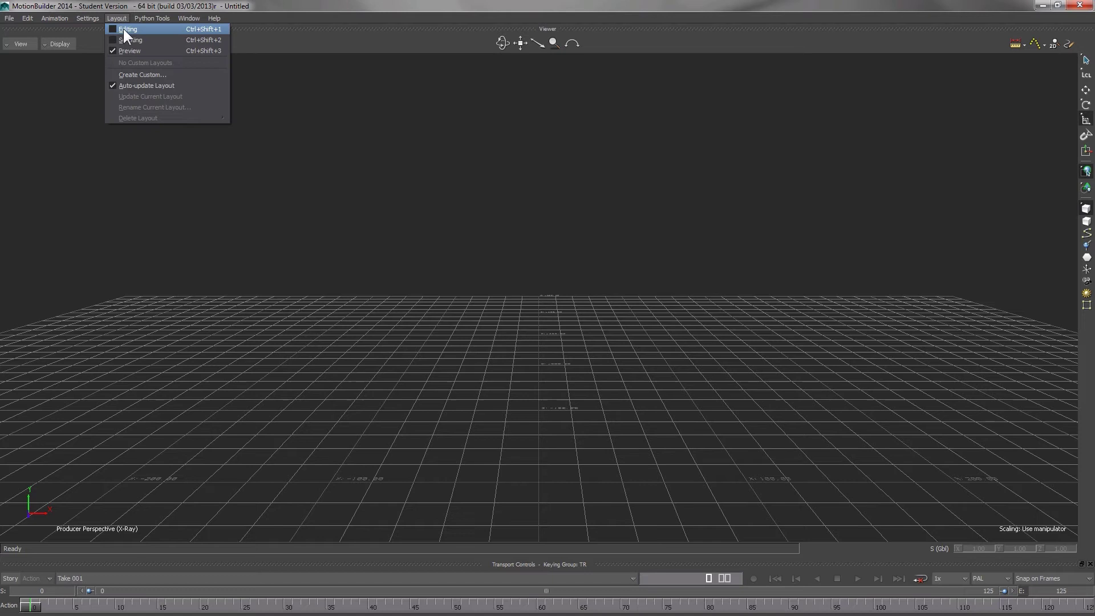
left_click(124, 28)
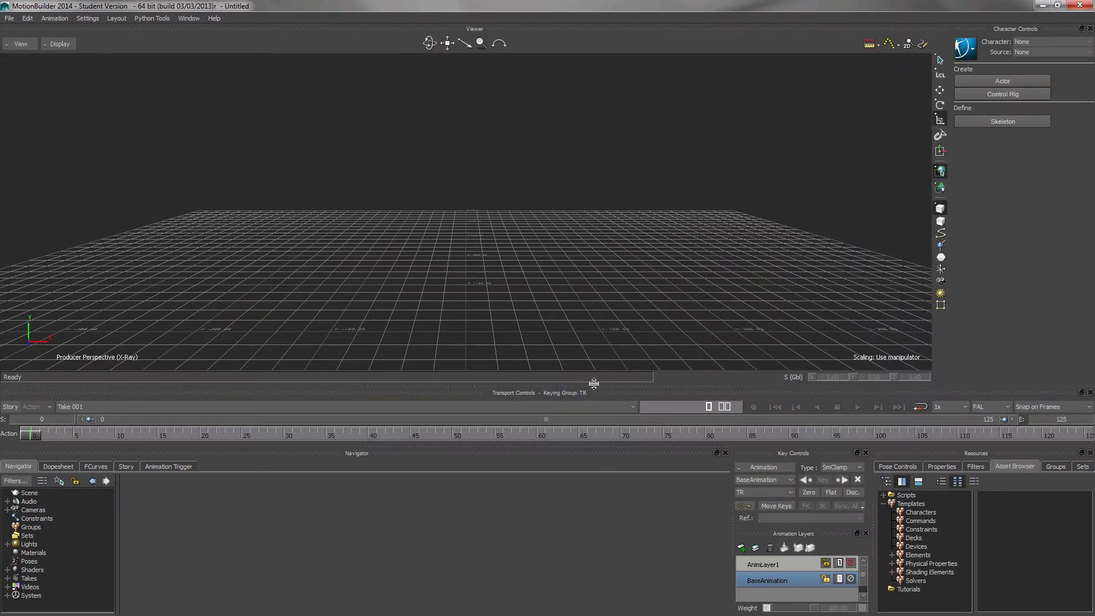
left_click_drag(589, 386, 587, 357)
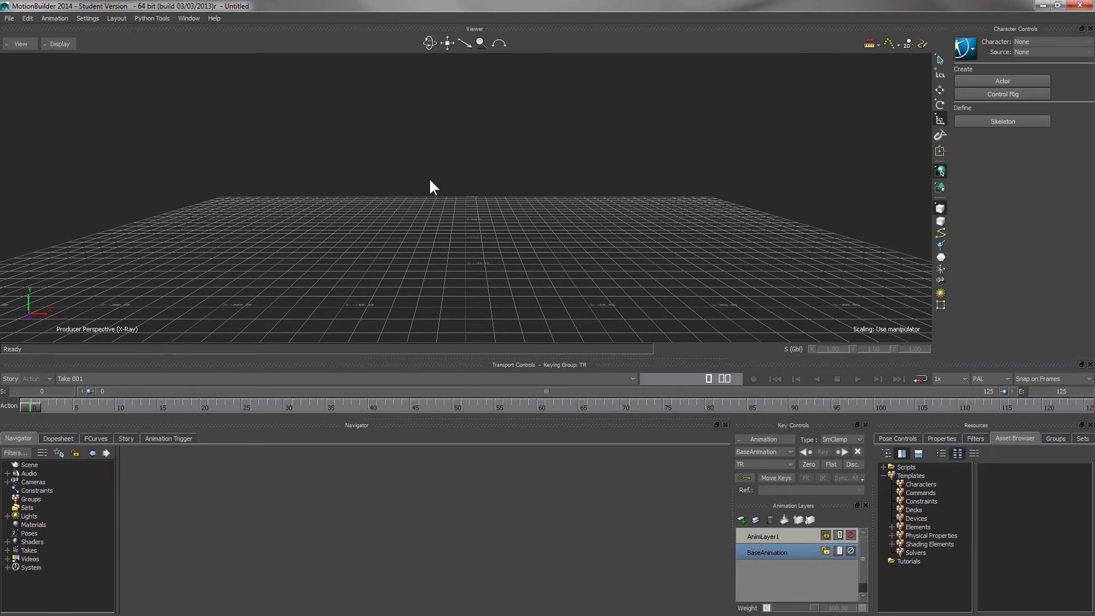
left_click(85, 17)
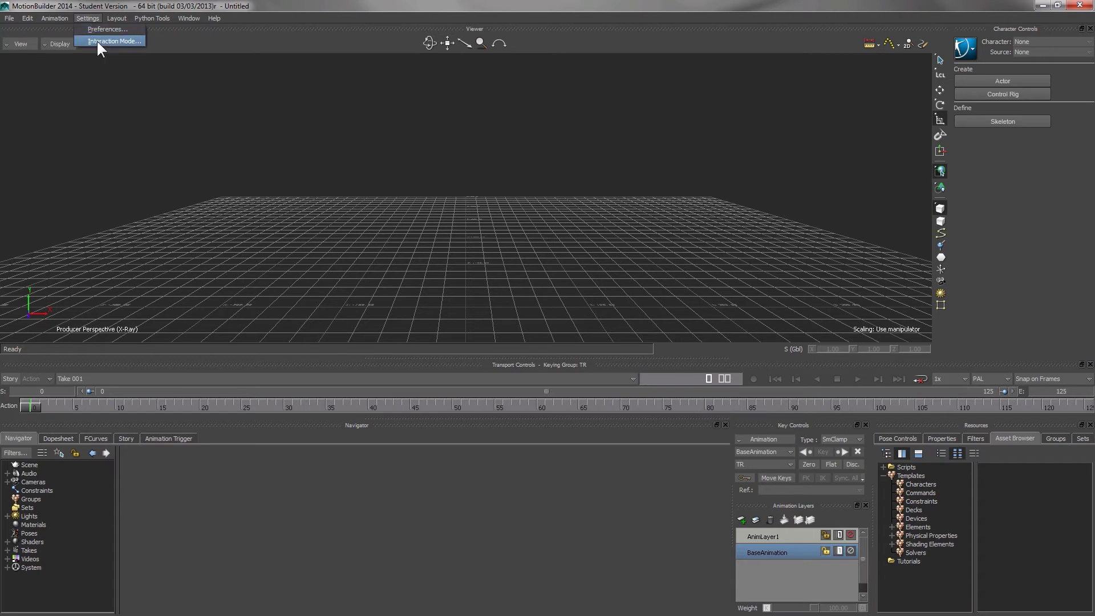
left_click(98, 44)
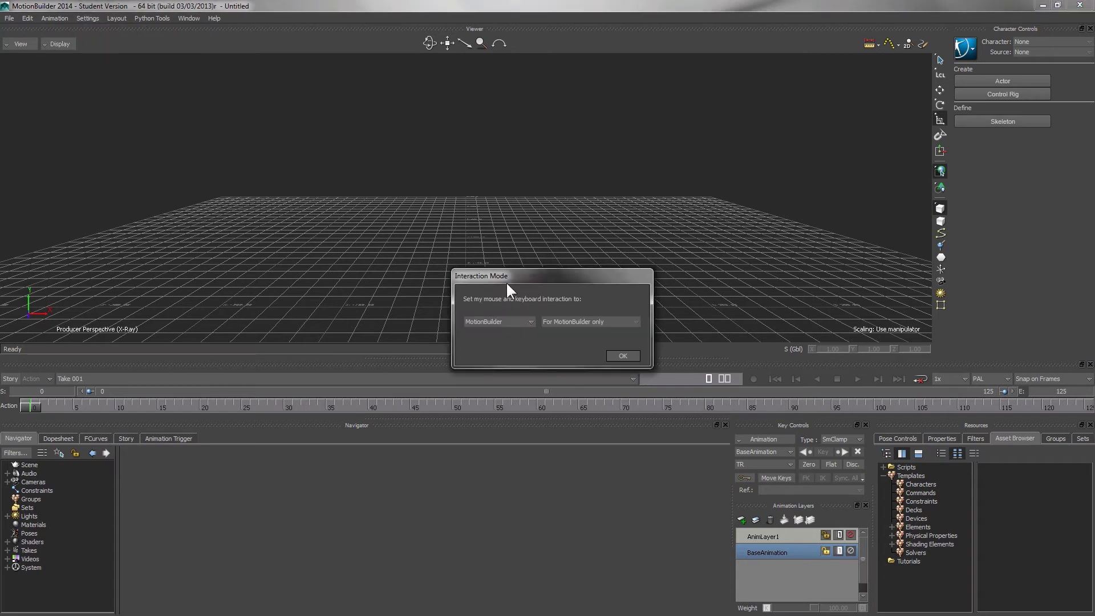
left_click_drag(505, 282, 353, 187)
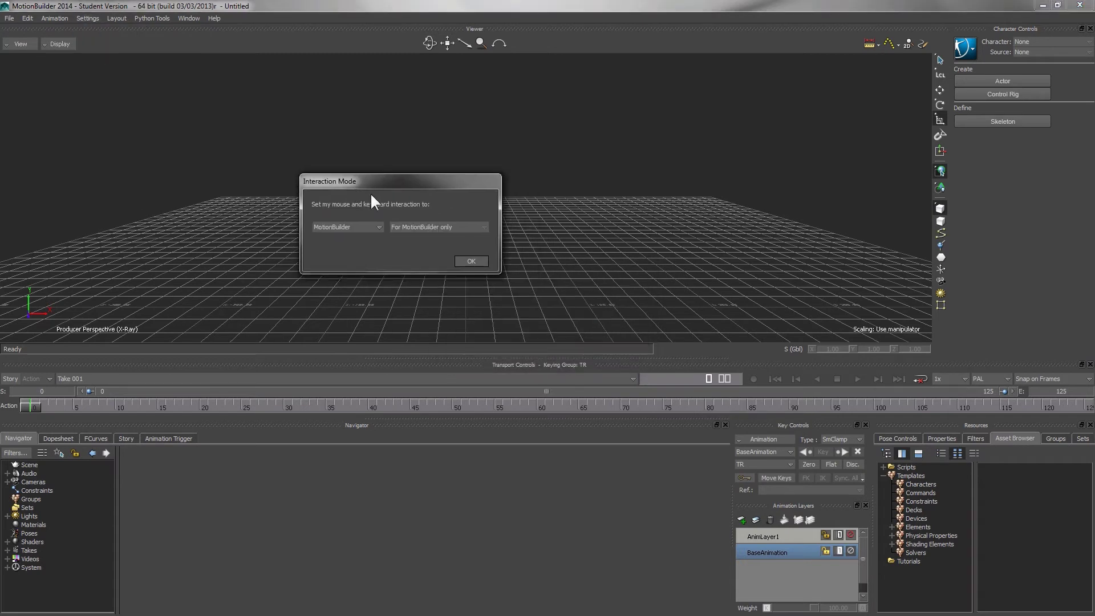
left_click(377, 228)
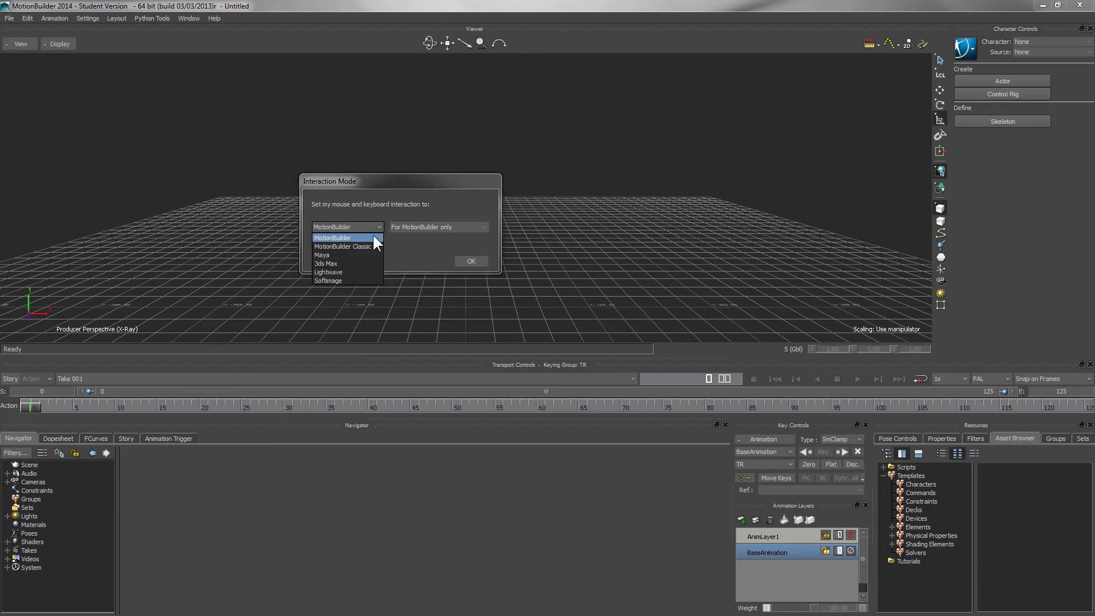
left_click(352, 256)
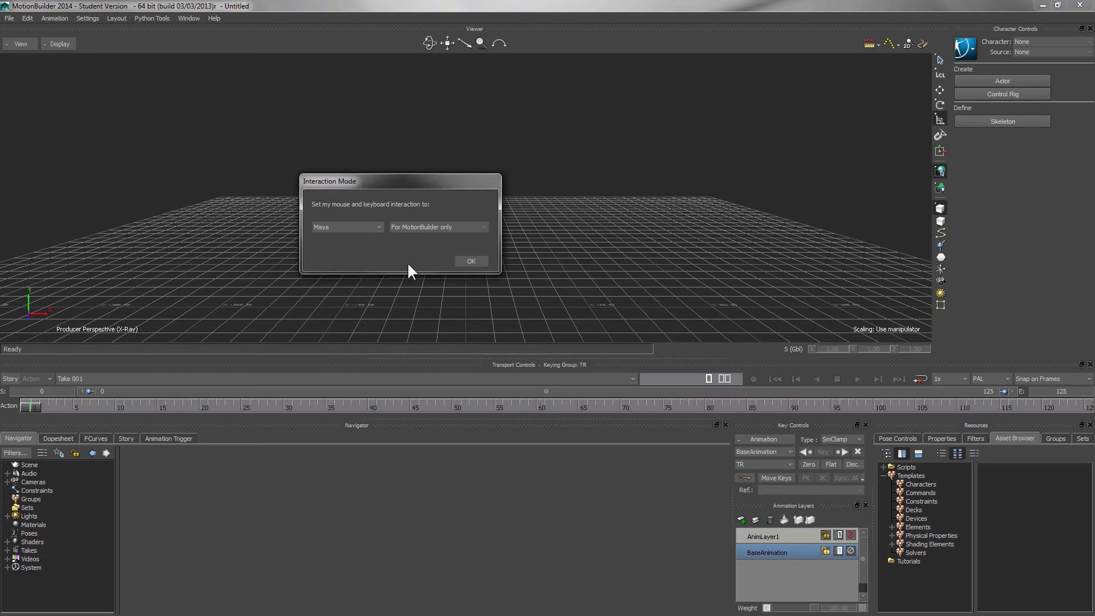
left_click(379, 228)
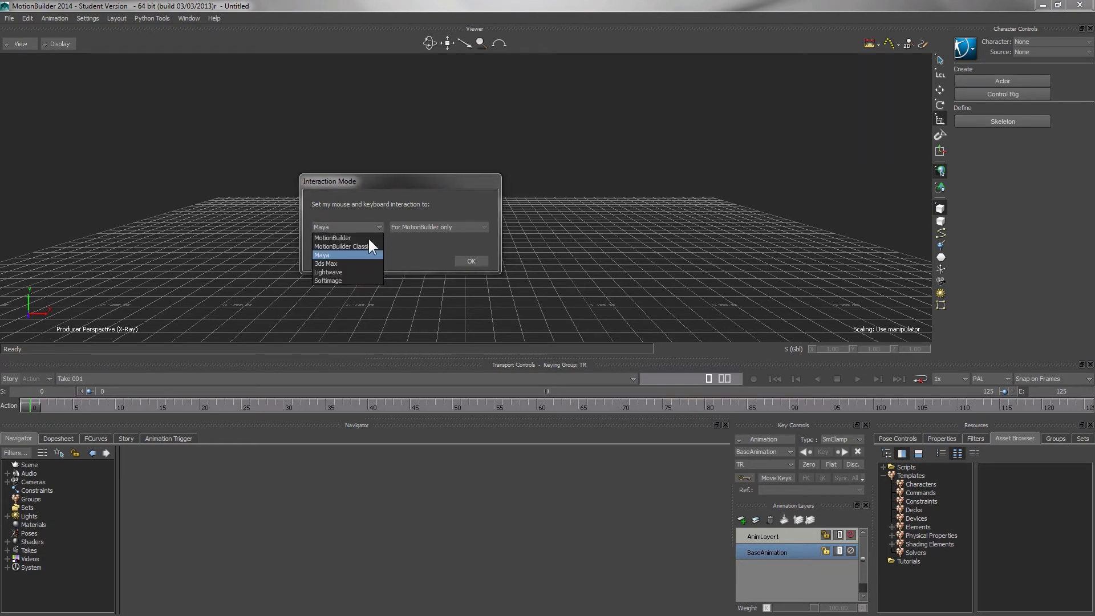
left_click(368, 238)
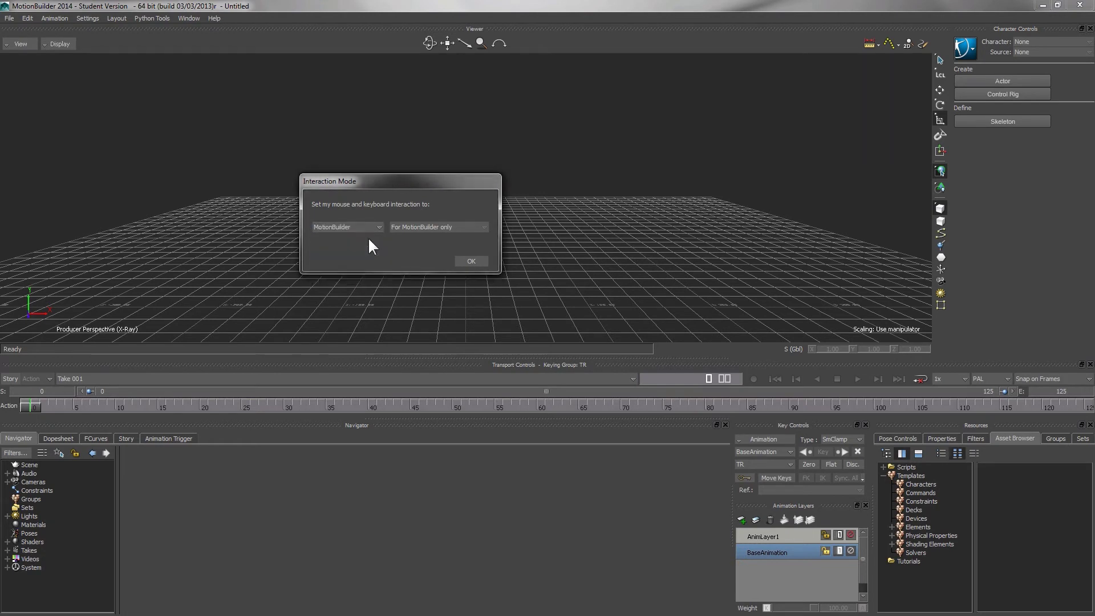
left_click(471, 261)
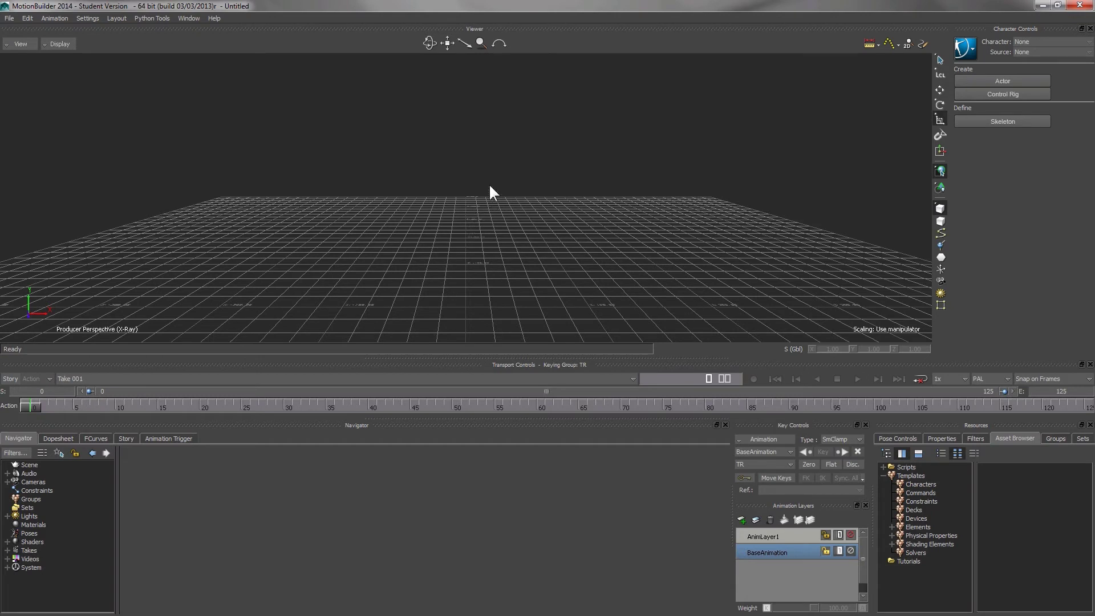
Orbit, pan and dolly the camera around the empty grid, ending on a straight-on view
left_click_drag(489, 189, 500, 244, "alt")
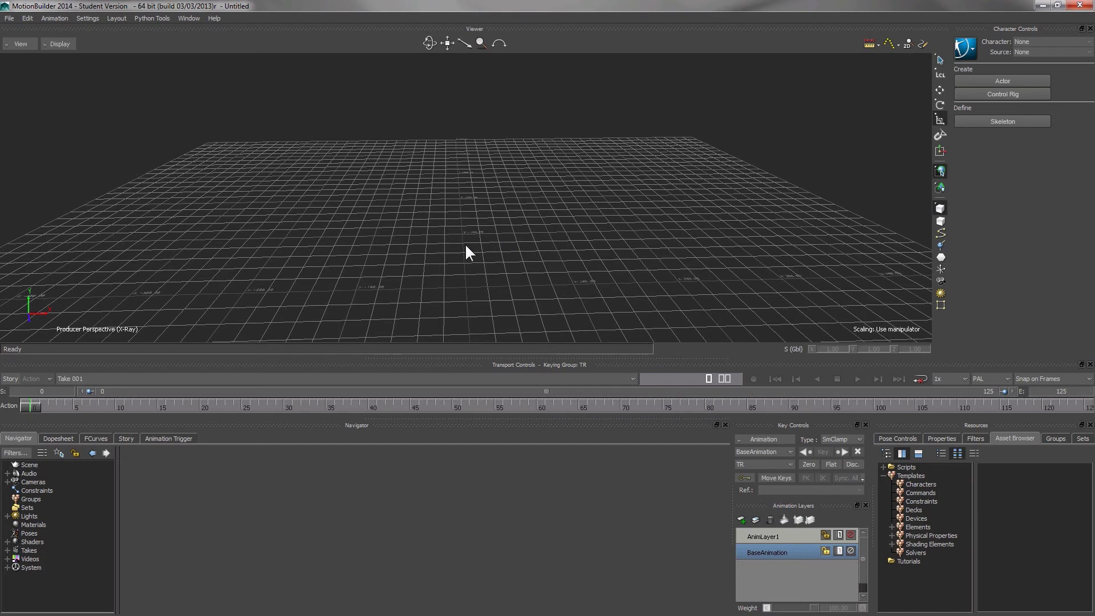
left_click_drag(471, 264, 489, 216, "alt")
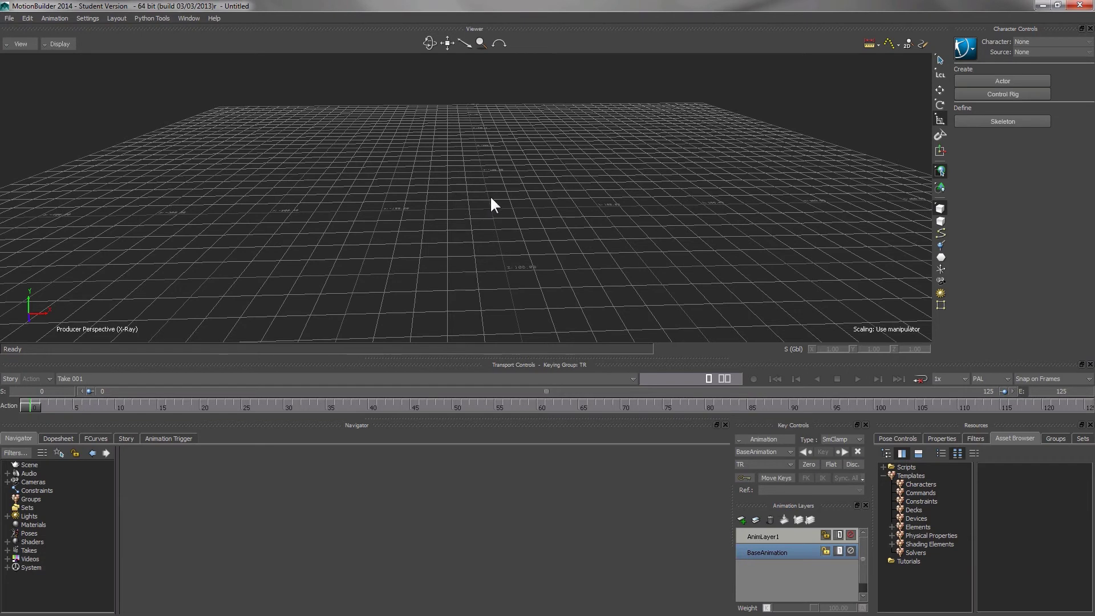
left_click_drag(491, 197, 499, 285, "alt")
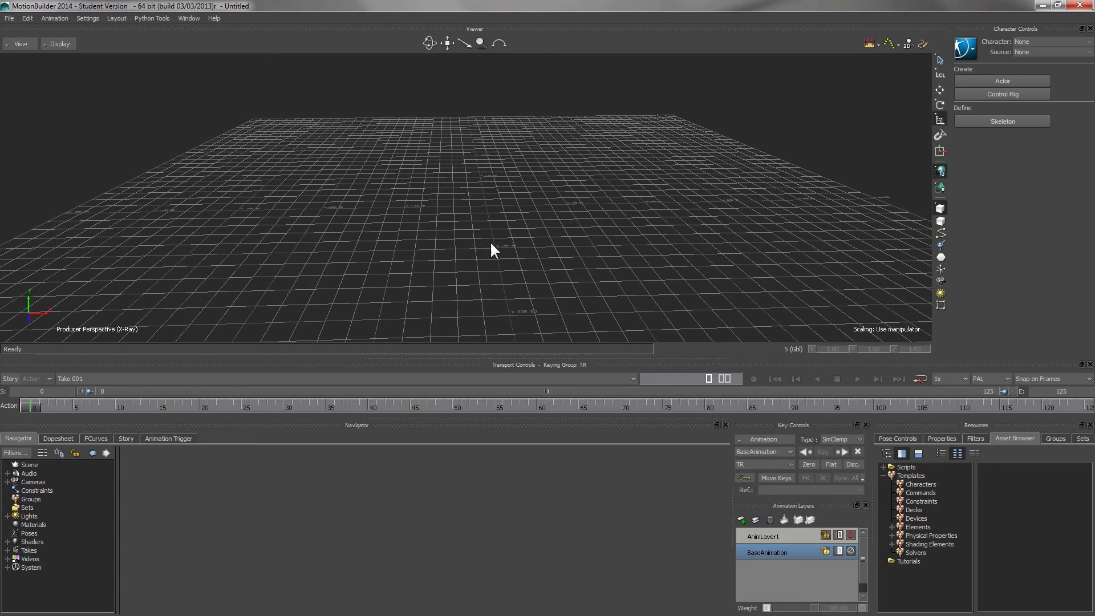
left_click_drag(430, 43, 468, 69)
left_click_drag(448, 43, 465, 60)
left_click_drag(553, 125, 519, 170, "ctrl+shift")
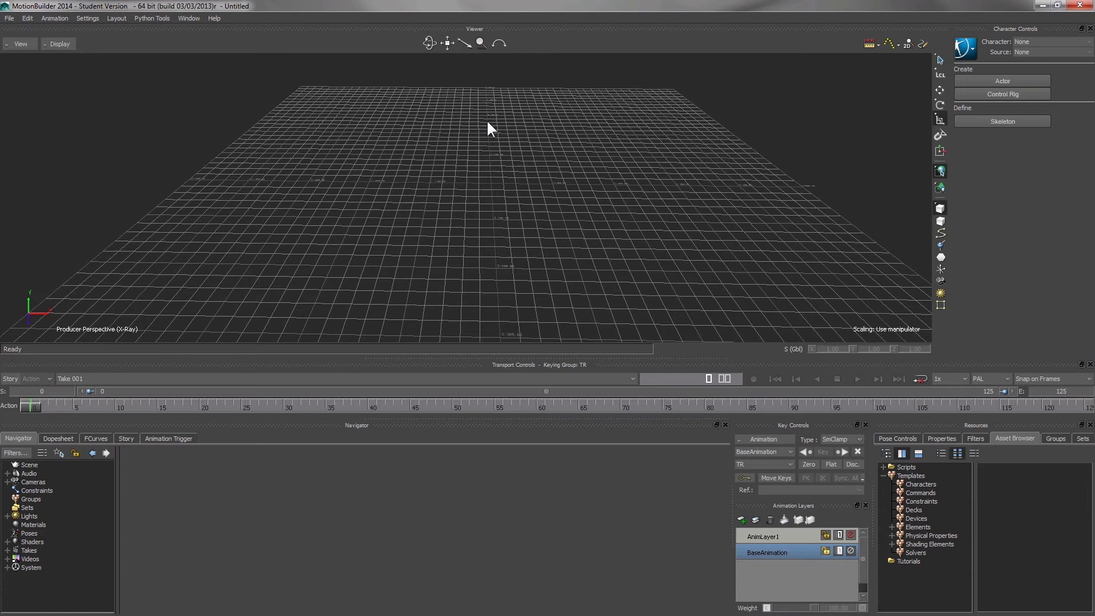
Open Eleven.FBX with default import options, discarding the untitled scene without saving
left_click(10, 16)
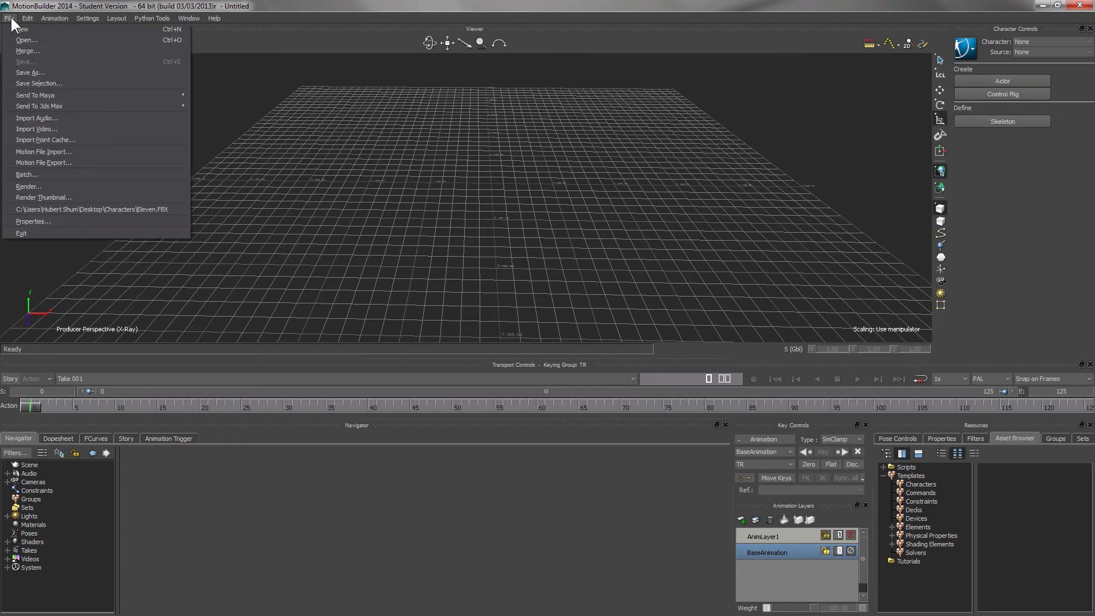
left_click(16, 40)
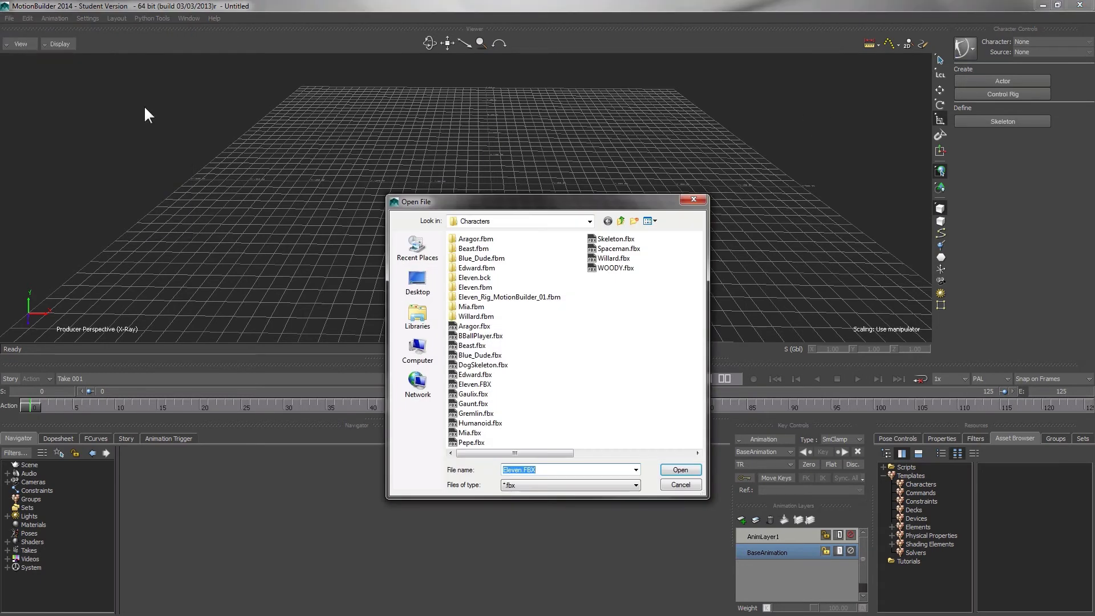
left_click(561, 364)
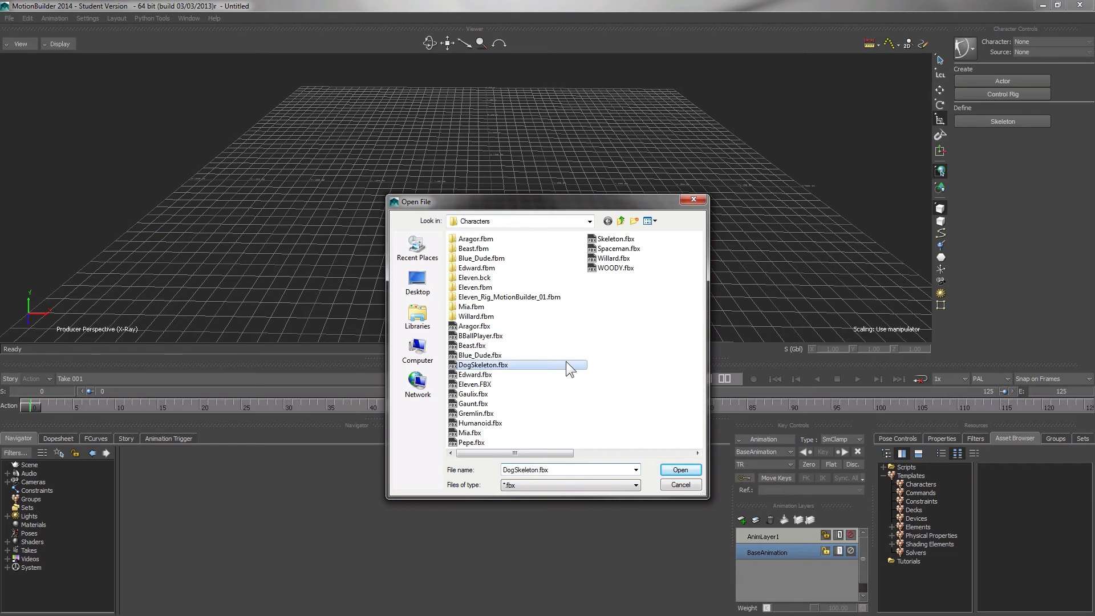
left_click(483, 386)
double_click(481, 386)
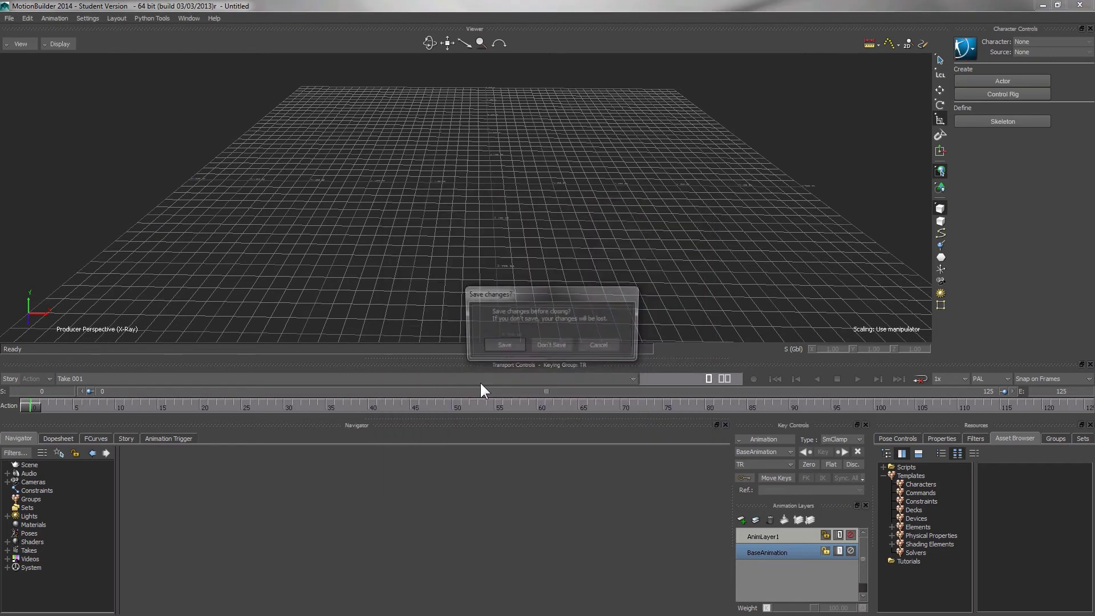
left_click(543, 345)
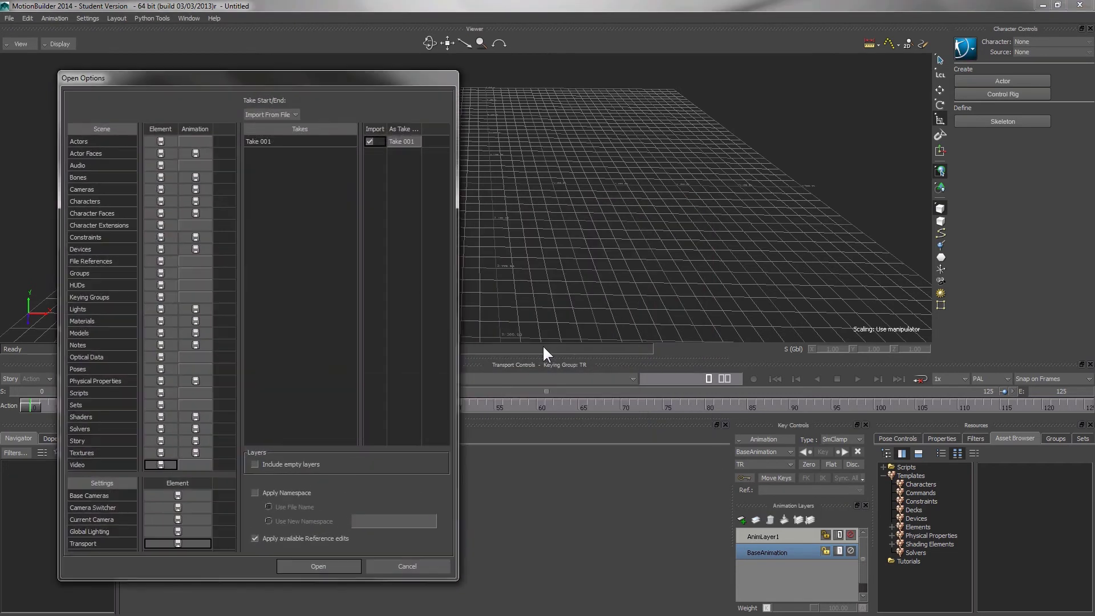
left_click(346, 564)
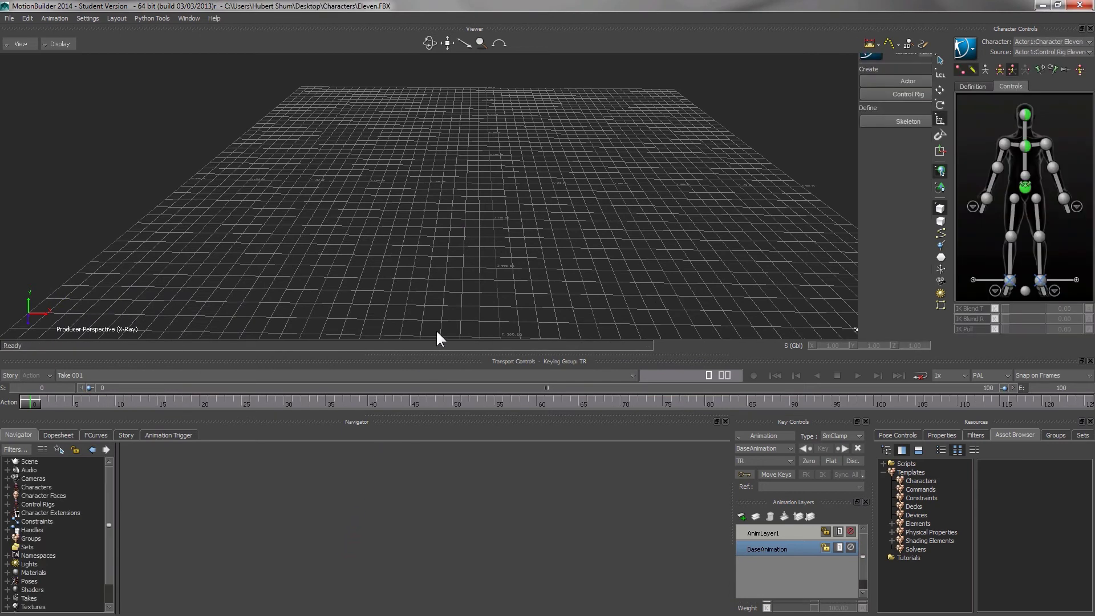
Orbit the view until the Eleven character is visible standing in T-pose on the grid
left_click_drag(593, 261, 350, 211, "ctrl+shift")
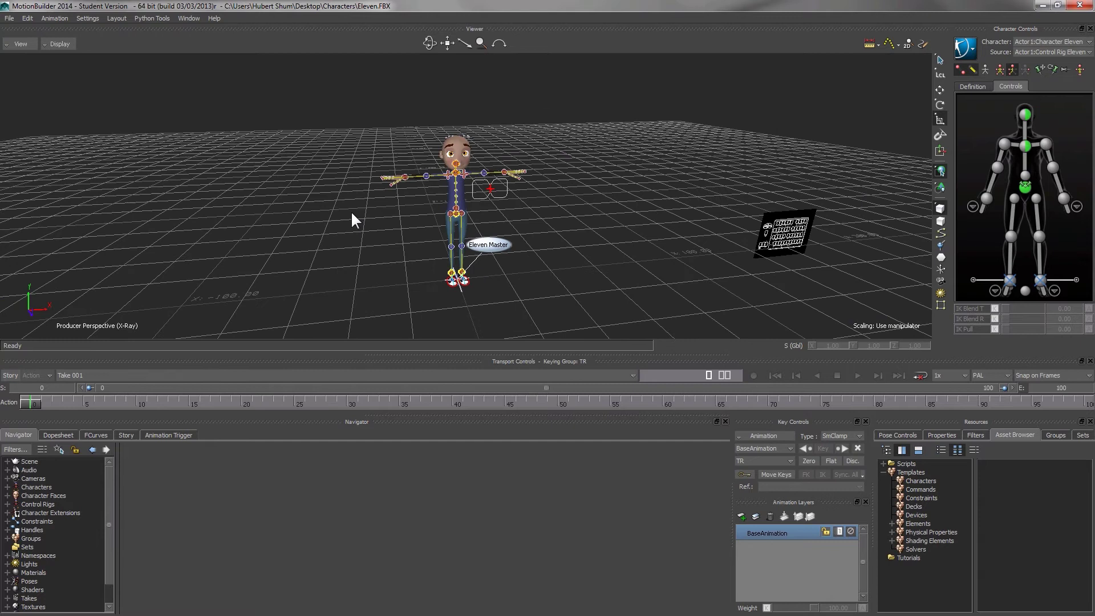
Add the Characters folder as a favorite path in the Asset Browser tree
right_click(899, 573)
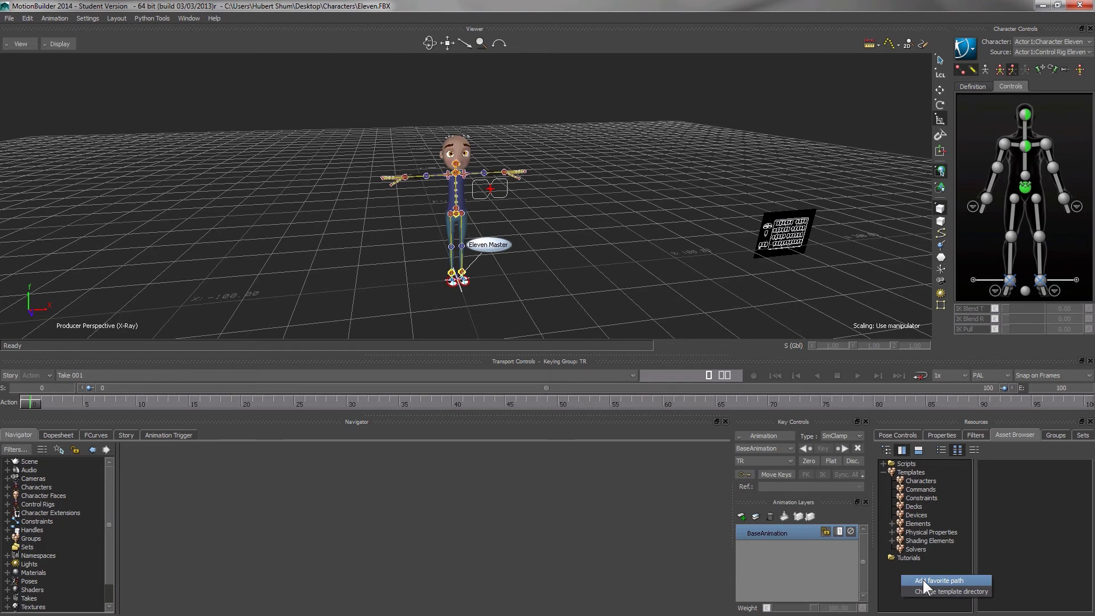
left_click(923, 580)
left_click_drag(623, 302, 624, 328)
left_click(505, 319)
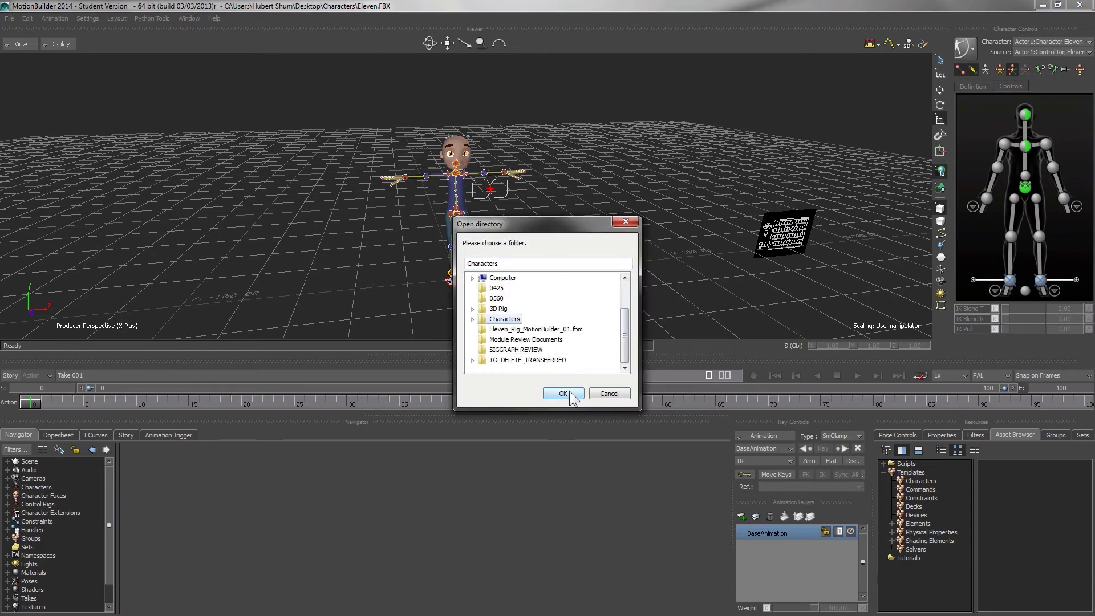
left_click(563, 393)
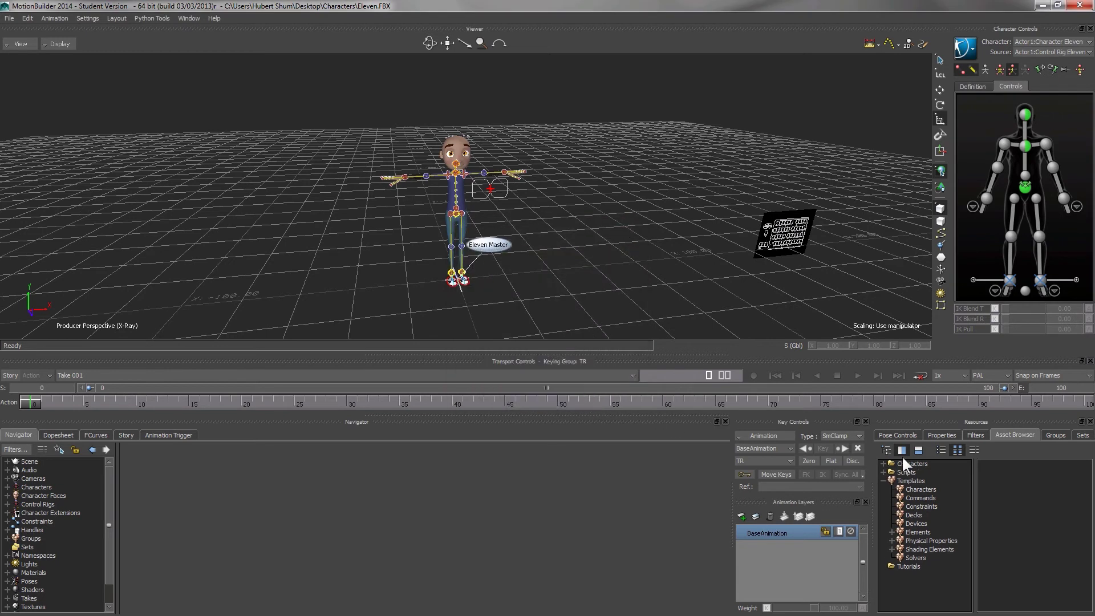
Start a new empty scene, discarding the unsaved changes
left_click(912, 464)
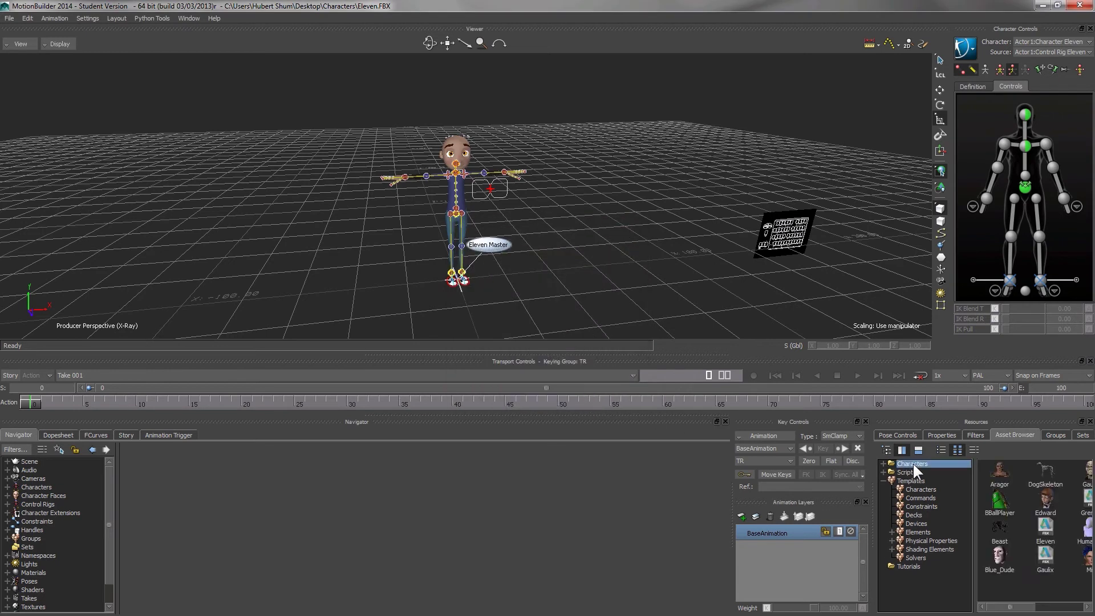
left_click(11, 18)
left_click(22, 30)
left_click(552, 346)
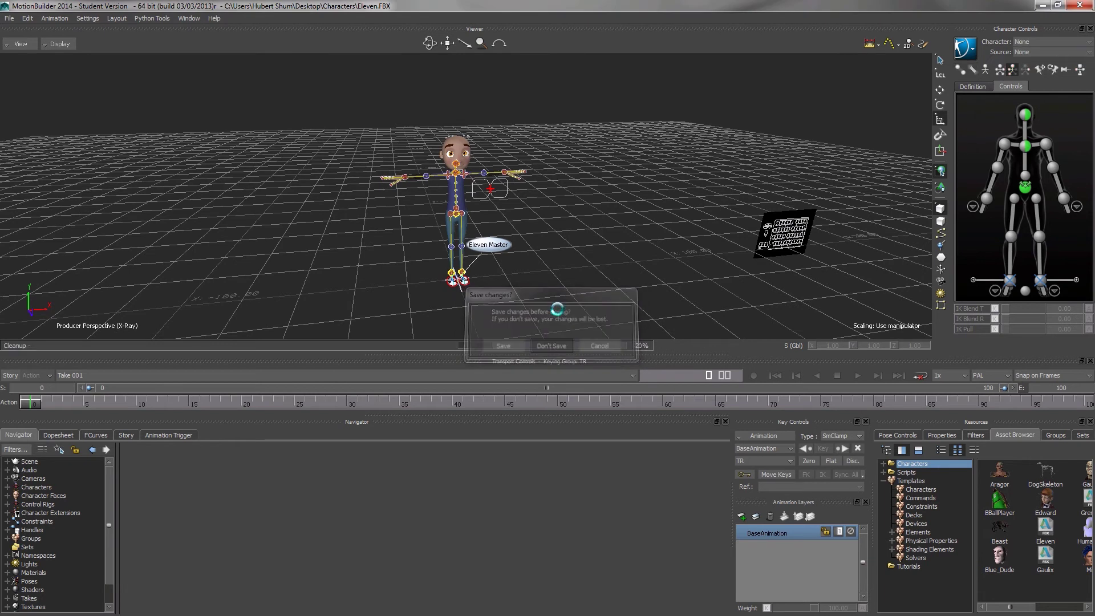
Widen the Asset Browser, drop Eleven into the viewer as Take 001, then drag Edward in
left_click_drag(871, 502, 586, 475)
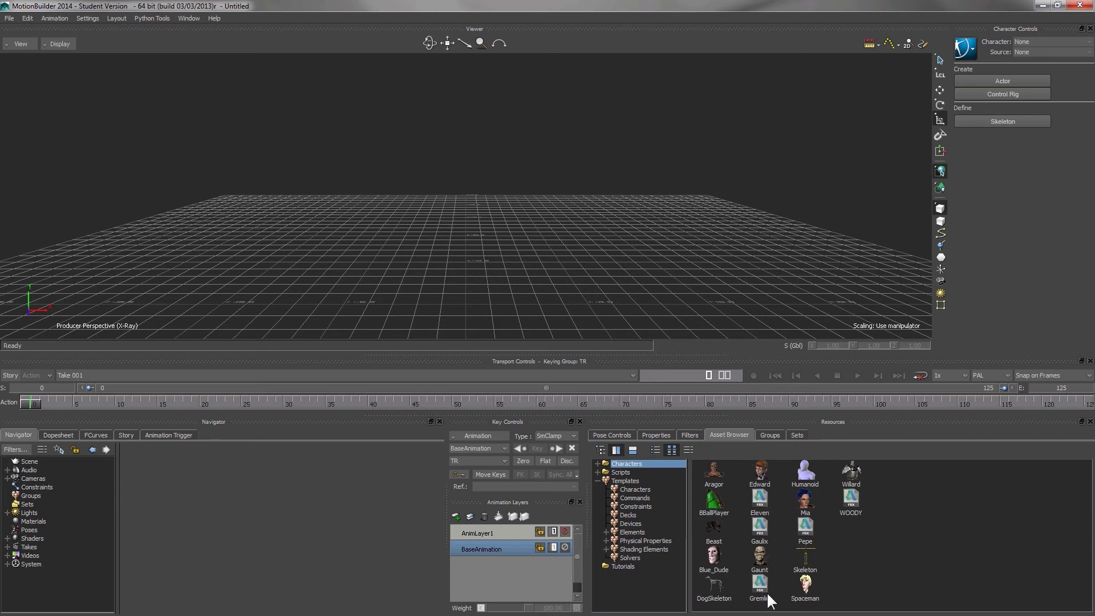
left_click(760, 497)
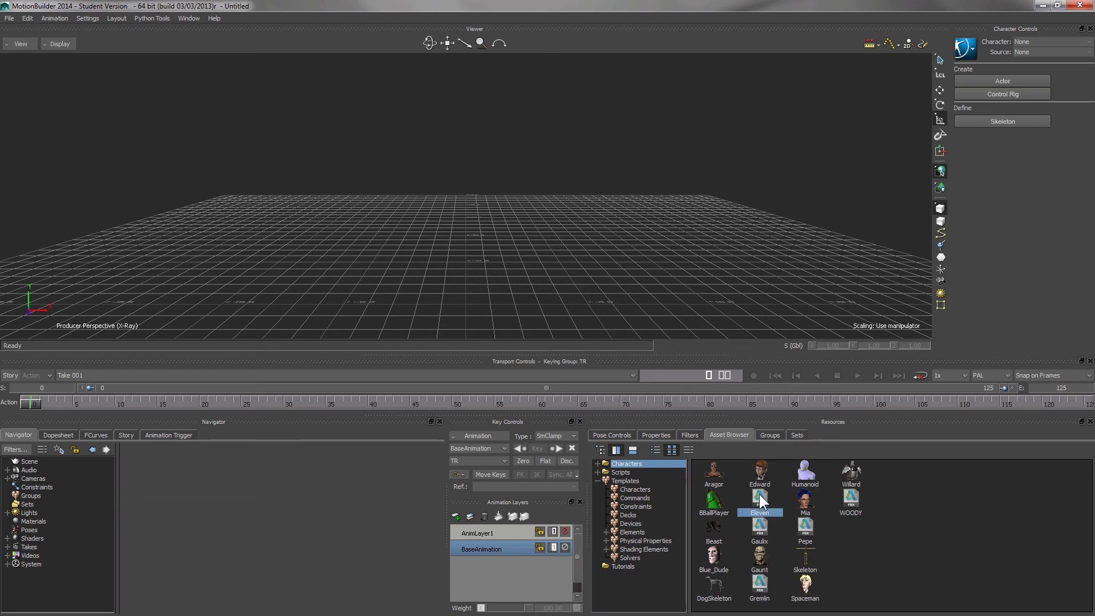
left_click_drag(458, 176, 457, 171)
mouse_move(471, 176)
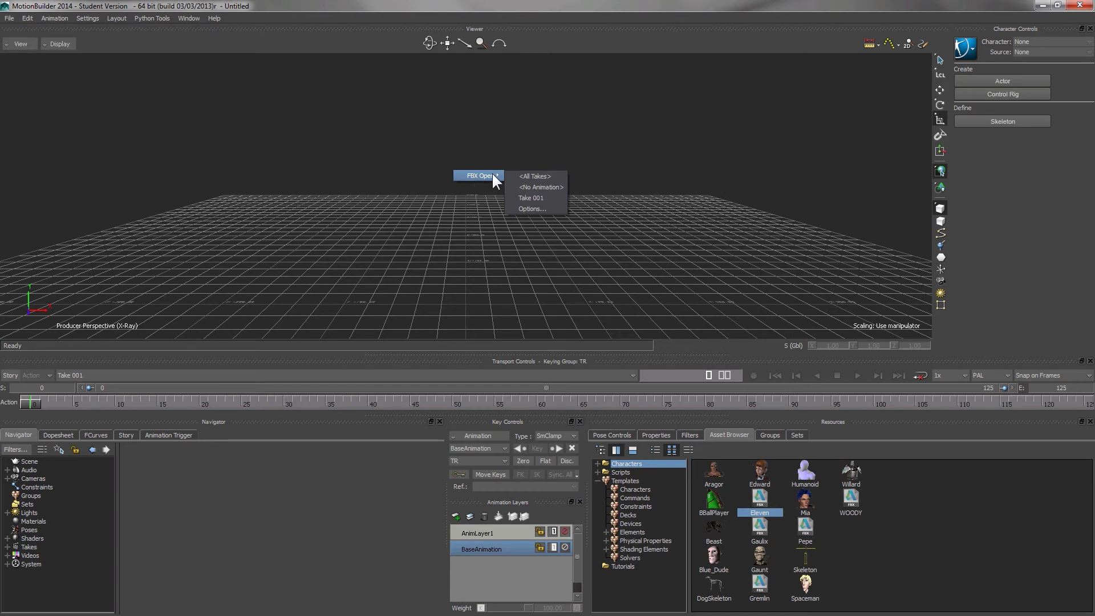
left_click(545, 186)
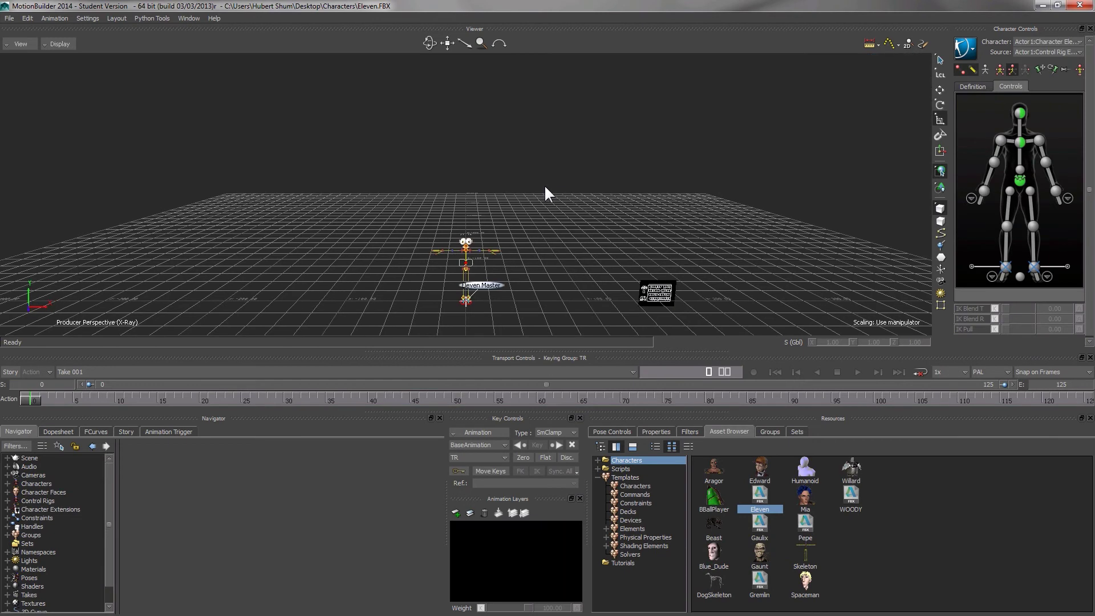
left_click_drag(576, 251, 660, 293, "ctrl+shift")
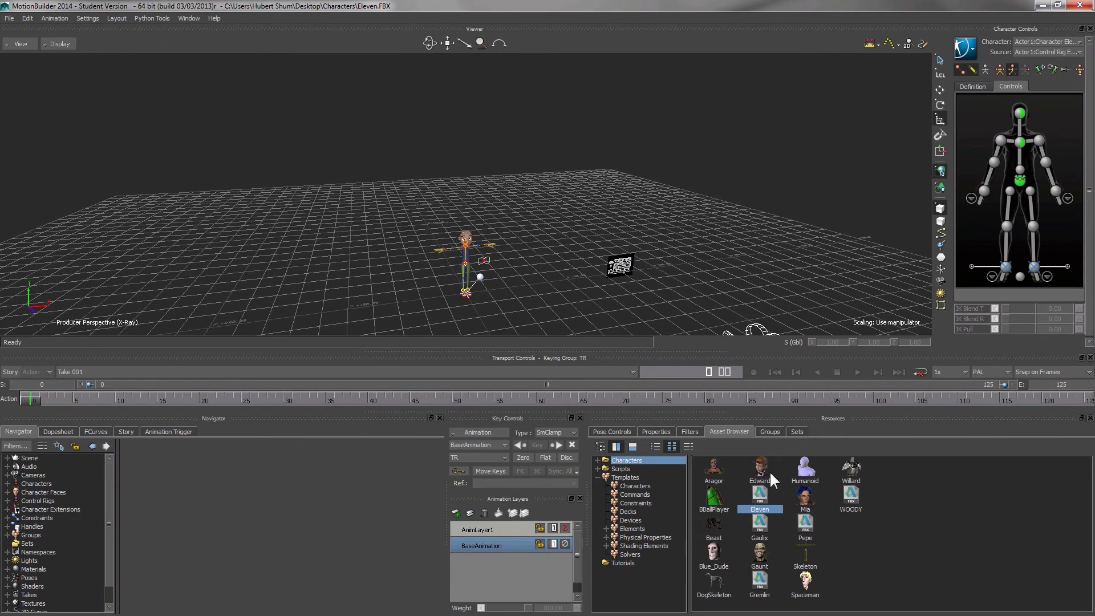
left_click_drag(764, 471, 589, 208)
Merge Edward with FBX Merge <No Animation>, turn off X-Ray with Ctrl+A, and orbit flatter
mouse_move(591, 204)
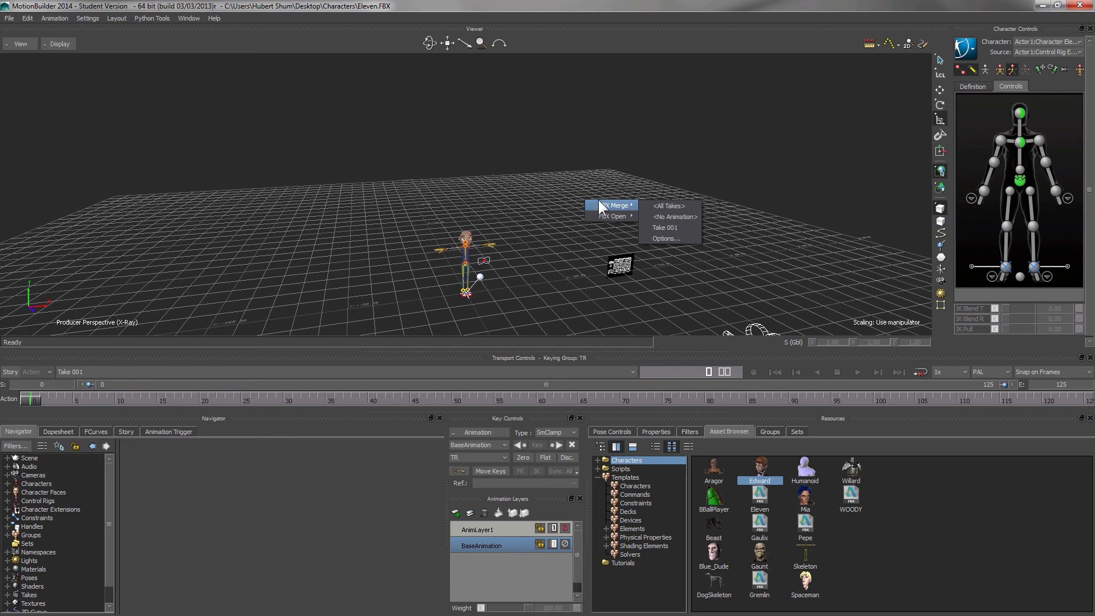
left_click(677, 217)
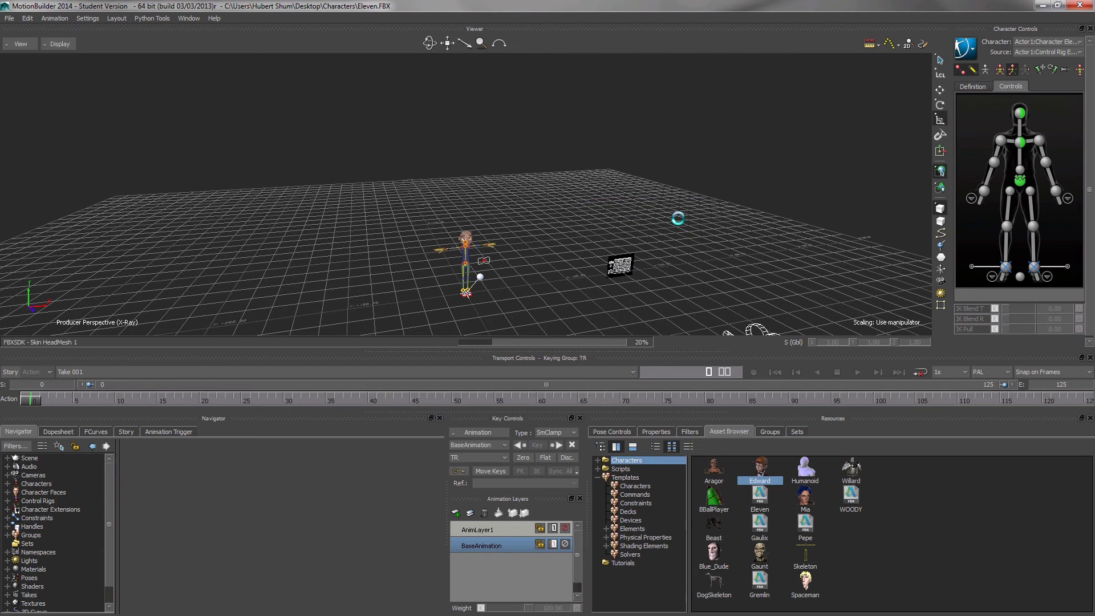
key("ctrl+a")
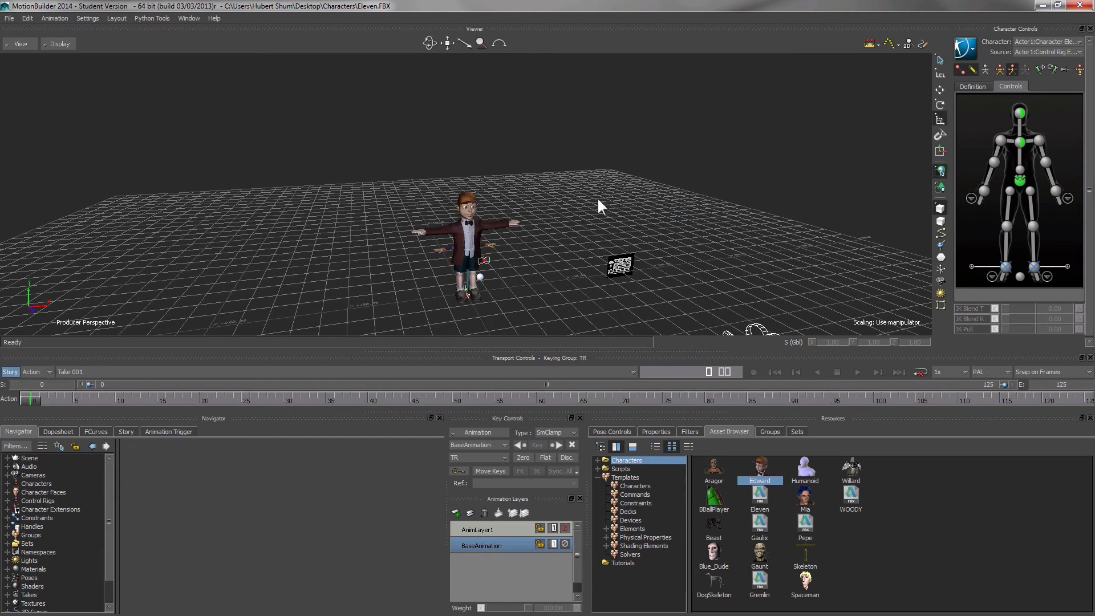
left_click_drag(480, 326, 525, 269, "ctrl+shift")
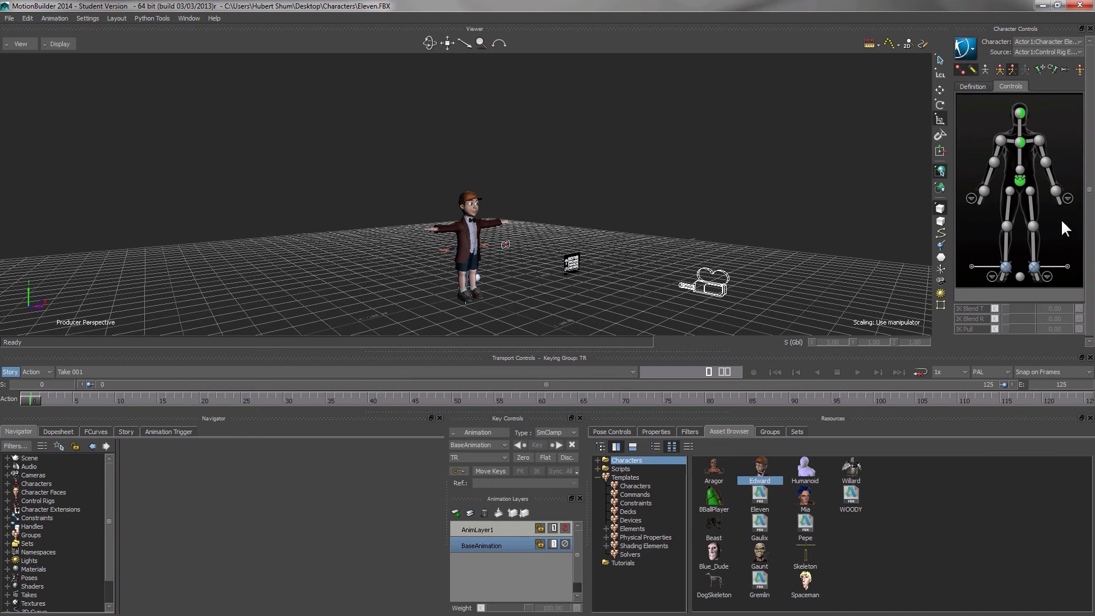
Toggle the Character dropdown between Actor 1:Character Eleven and Edward, finishing on Eleven
left_click(1055, 40)
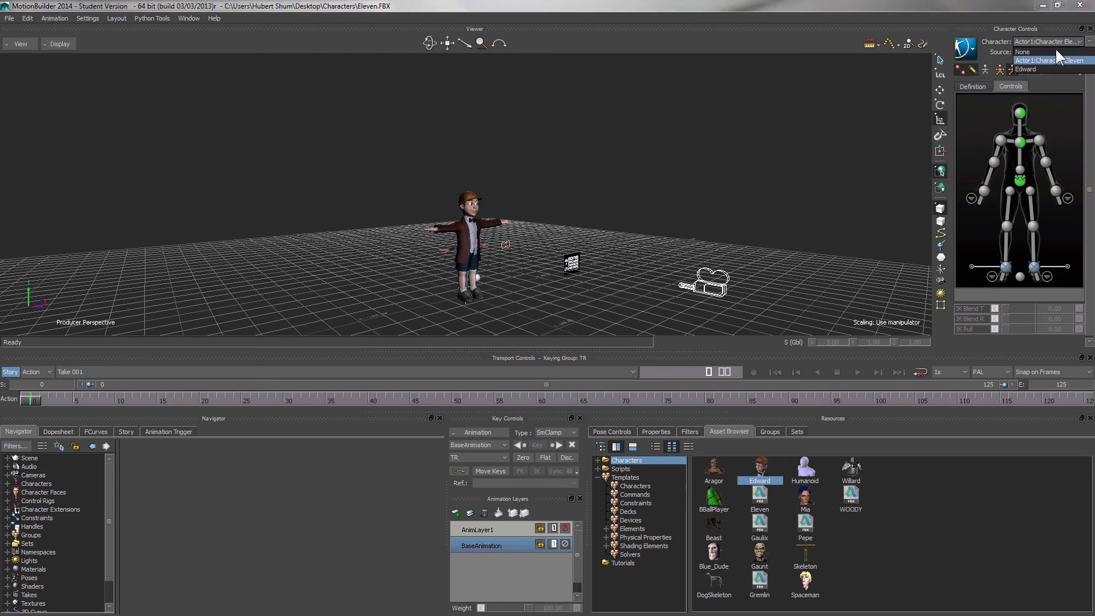
left_click(1048, 61)
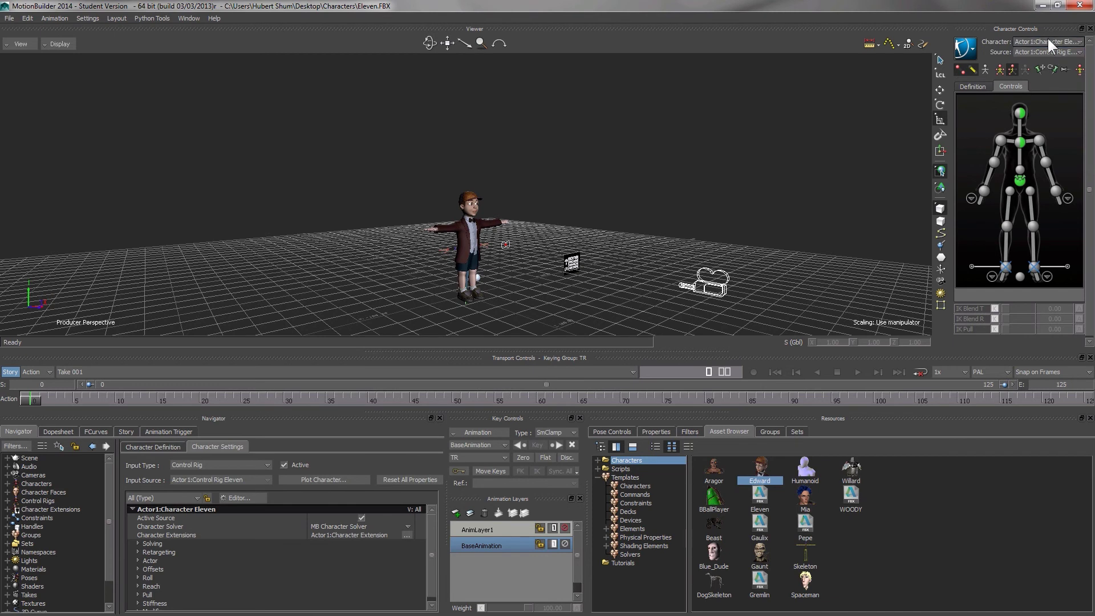
left_click(1047, 39)
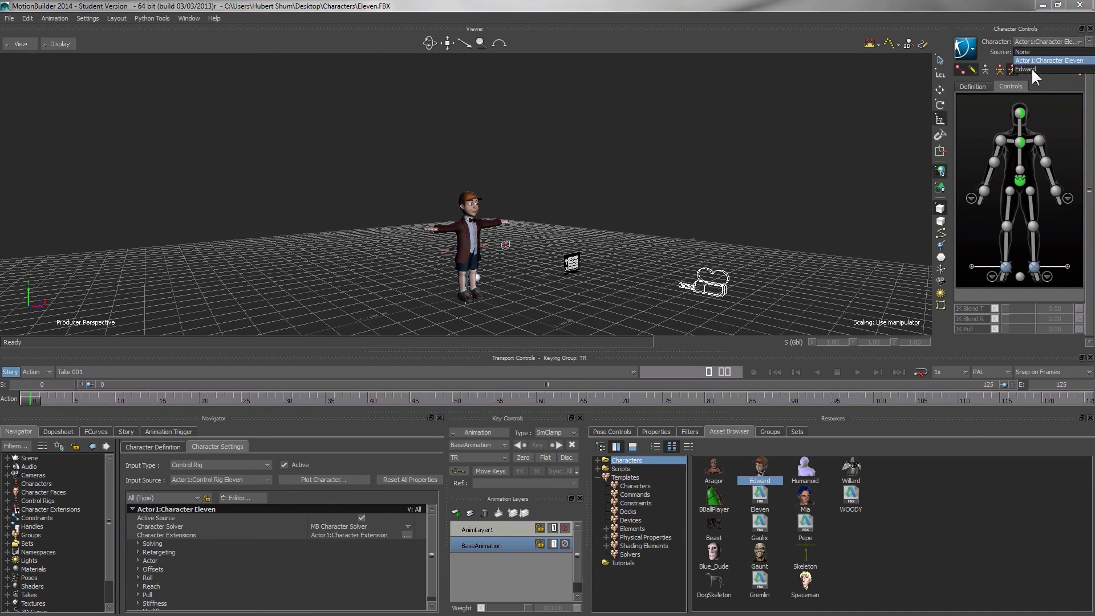
left_click(1031, 68)
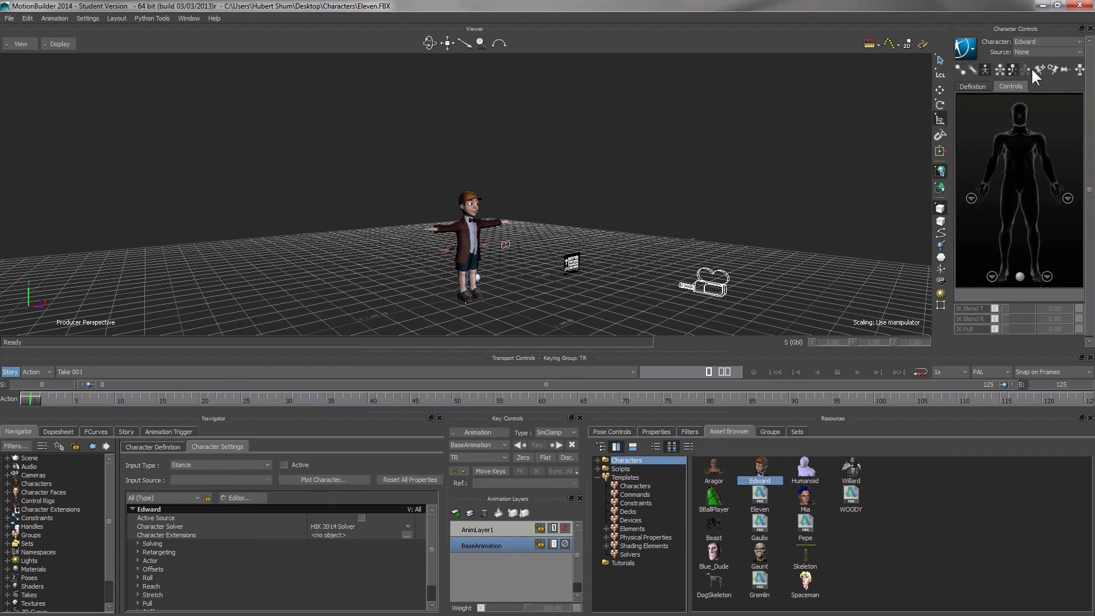
left_click(1034, 39)
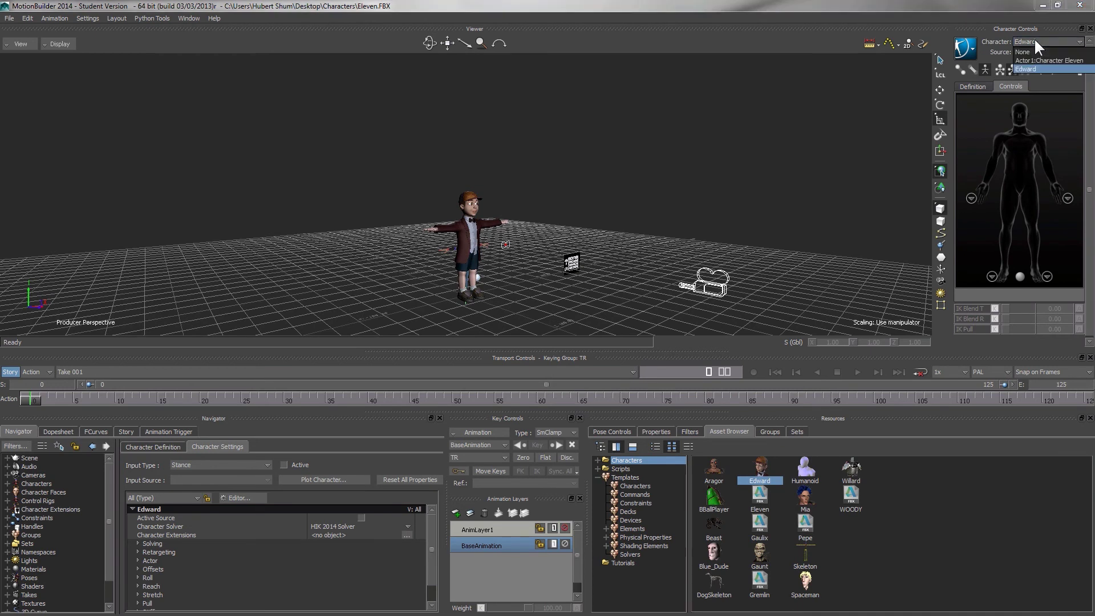
left_click(1034, 59)
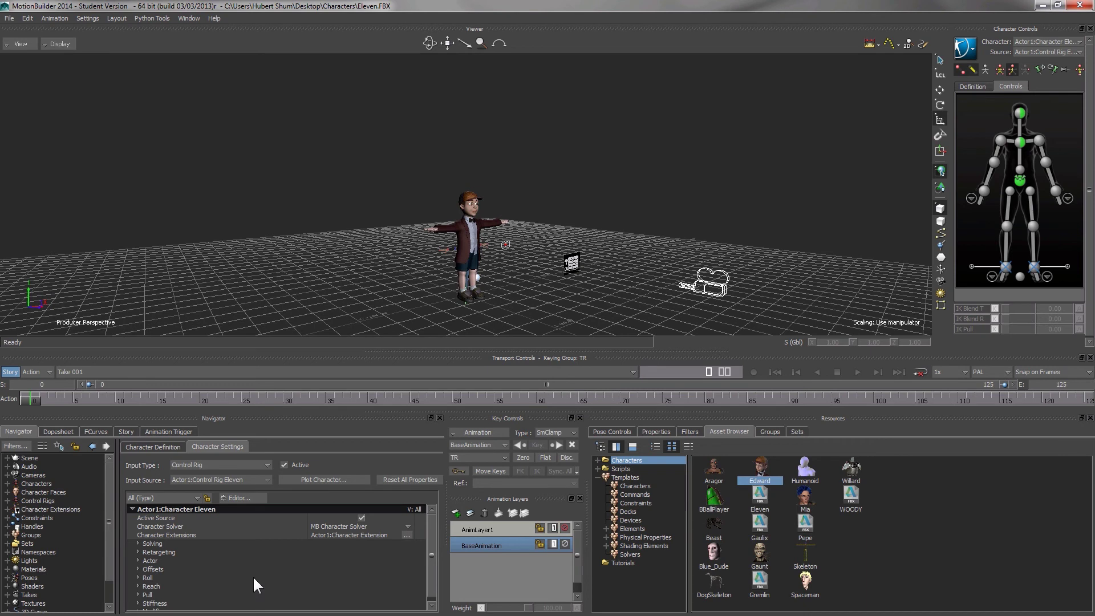
left_click(1038, 39)
left_click(1035, 66)
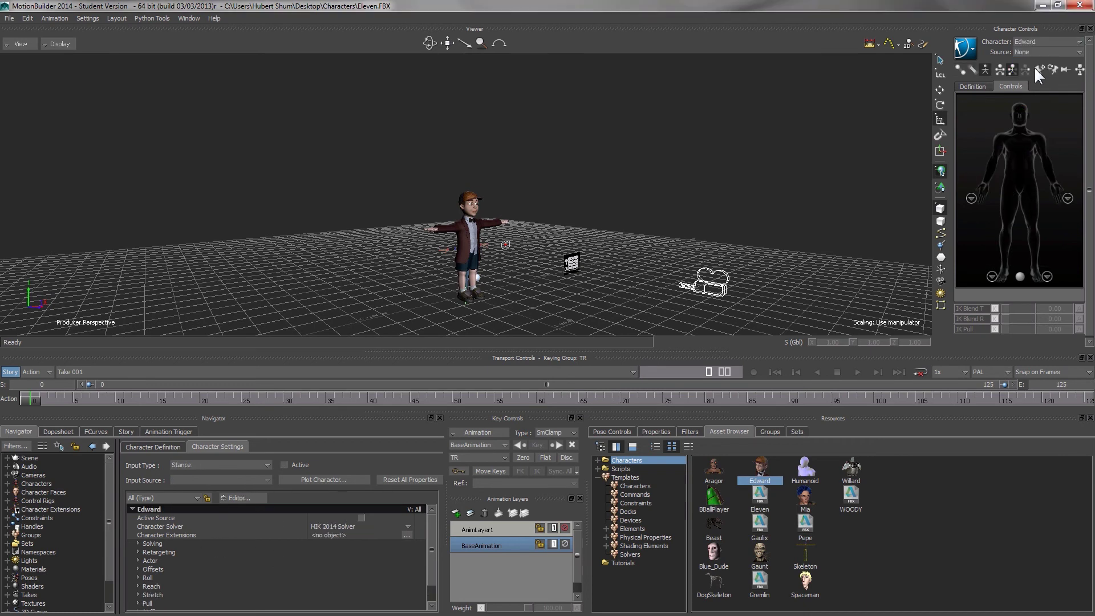
left_click(1058, 44)
left_click(1041, 60)
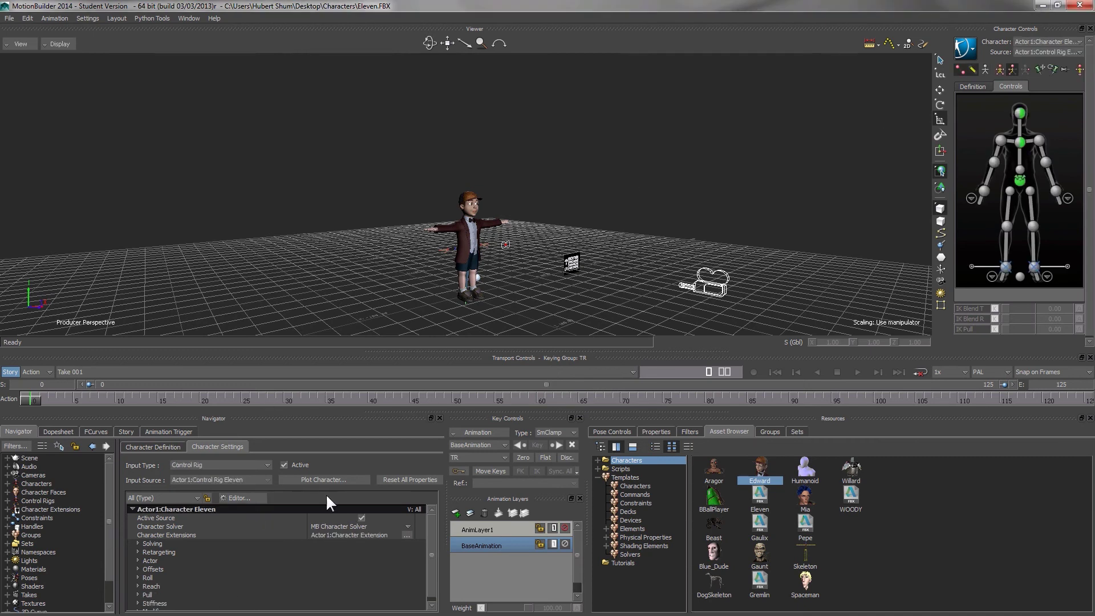
Enlarge the lower panels, widen the Navigator, and show the Character Definition mapping tab
left_click_drag(438, 349, 446, 272)
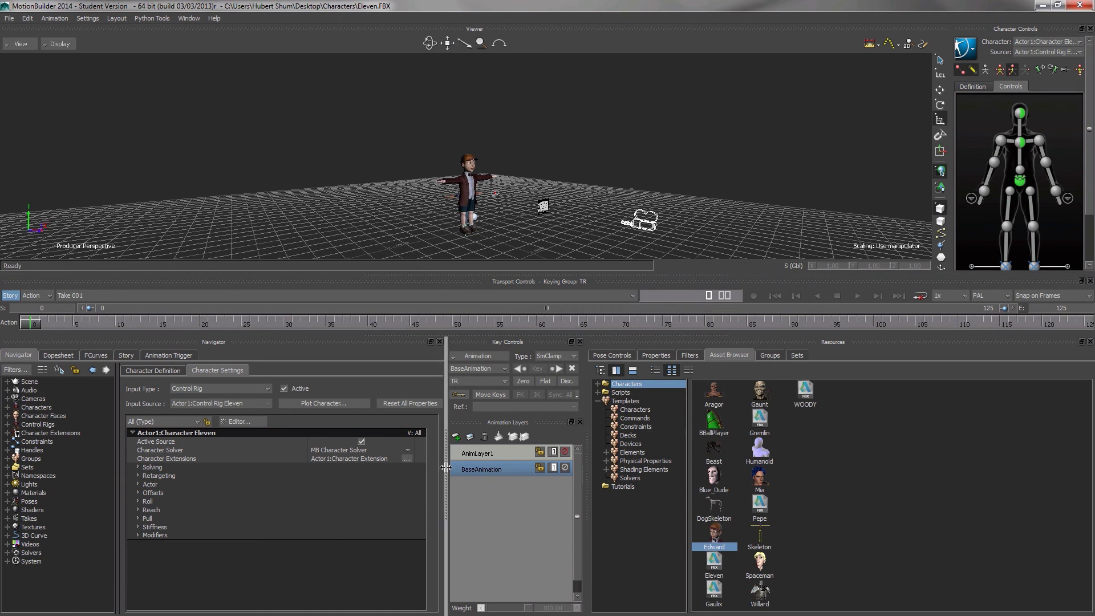
left_click_drag(446, 467, 594, 463)
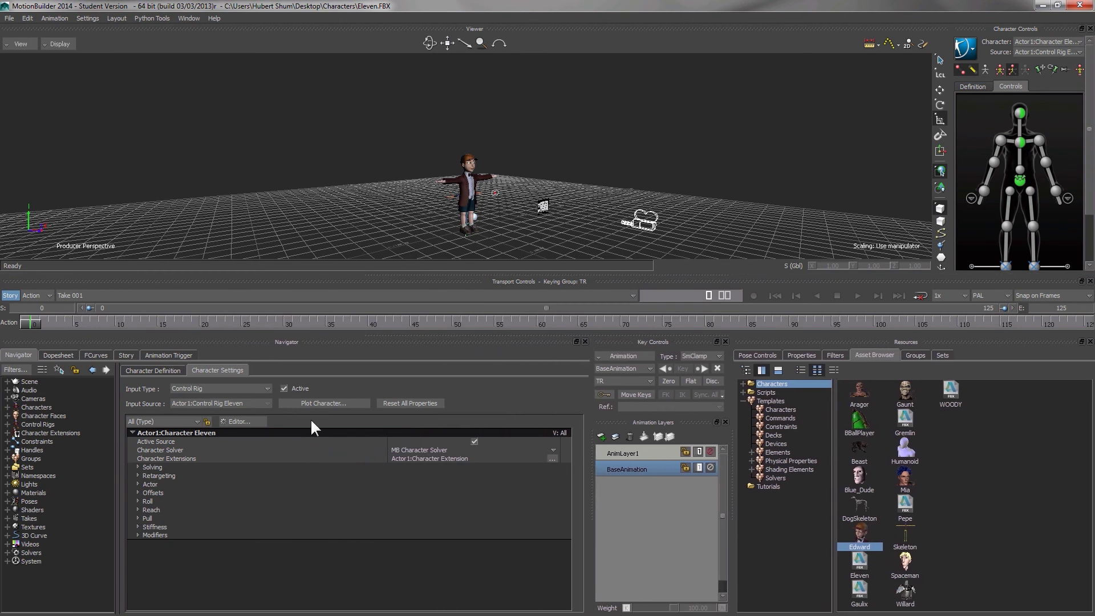
left_click(174, 371)
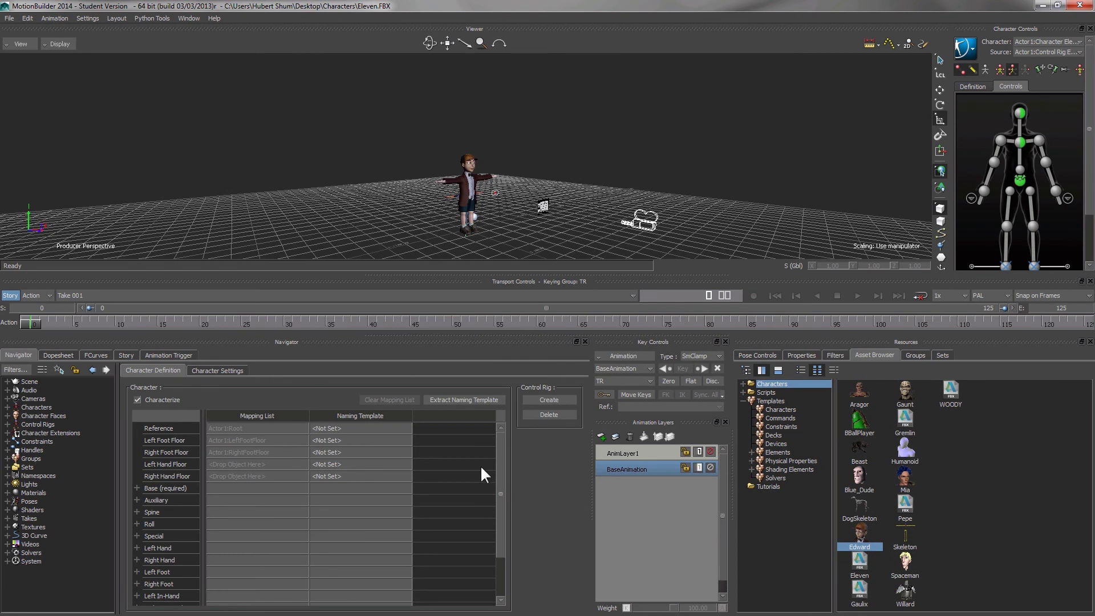
mouse_move(502, 469)
left_mouse_down()
mouse_move(498, 539)
mouse_move(494, 440)
mouse_move(494, 506)
mouse_move(499, 468)
left_mouse_up()
left_click(203, 370)
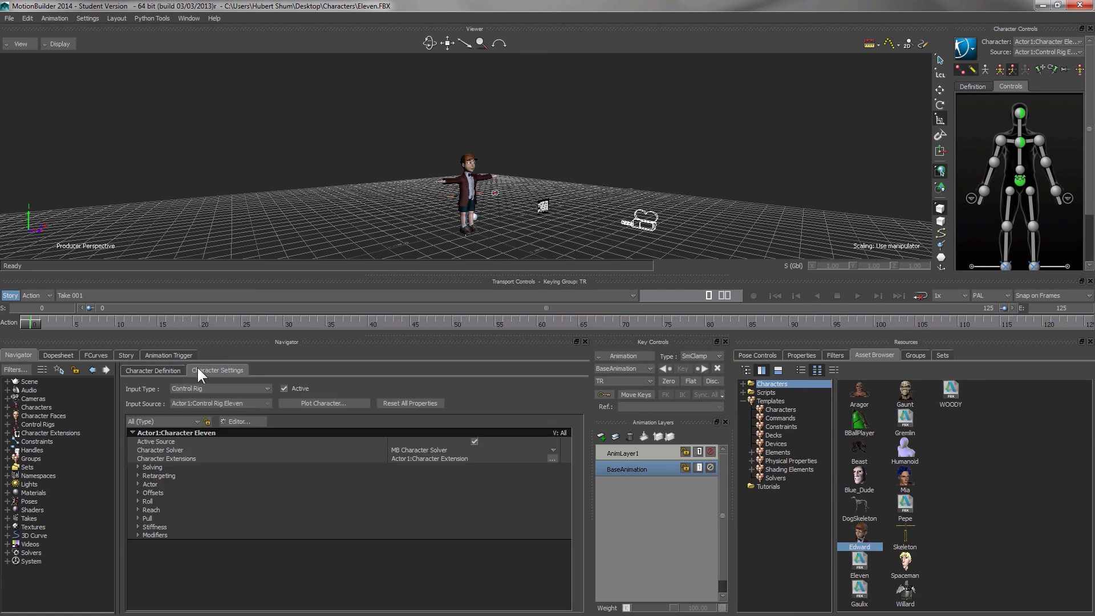
left_click(164, 371)
Make Edward the current character and expand the scene hierarchy
left_click(1072, 52)
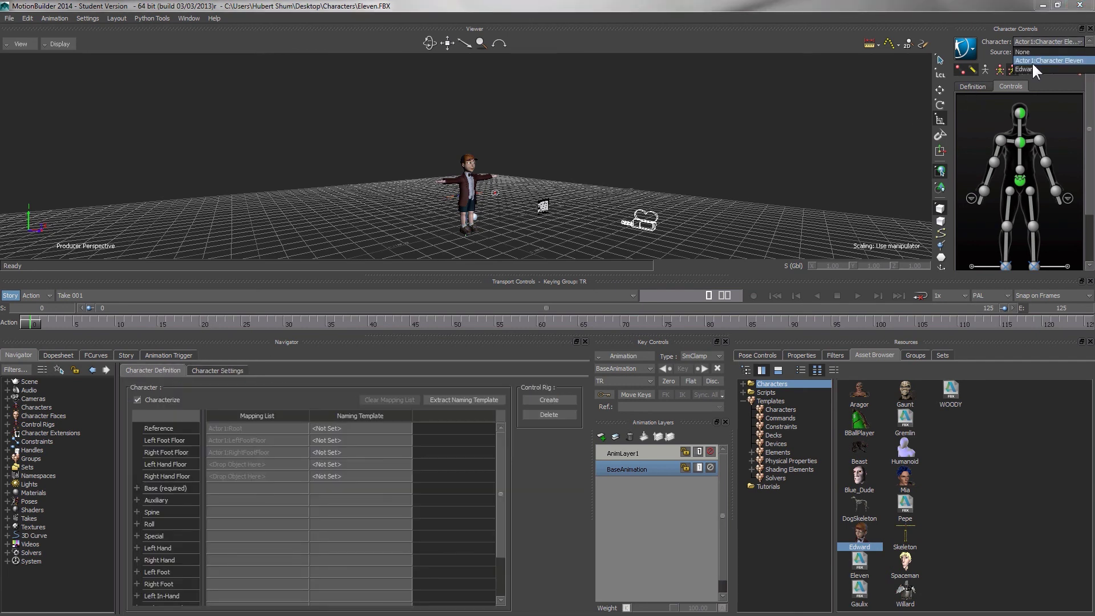
left_click(1026, 69)
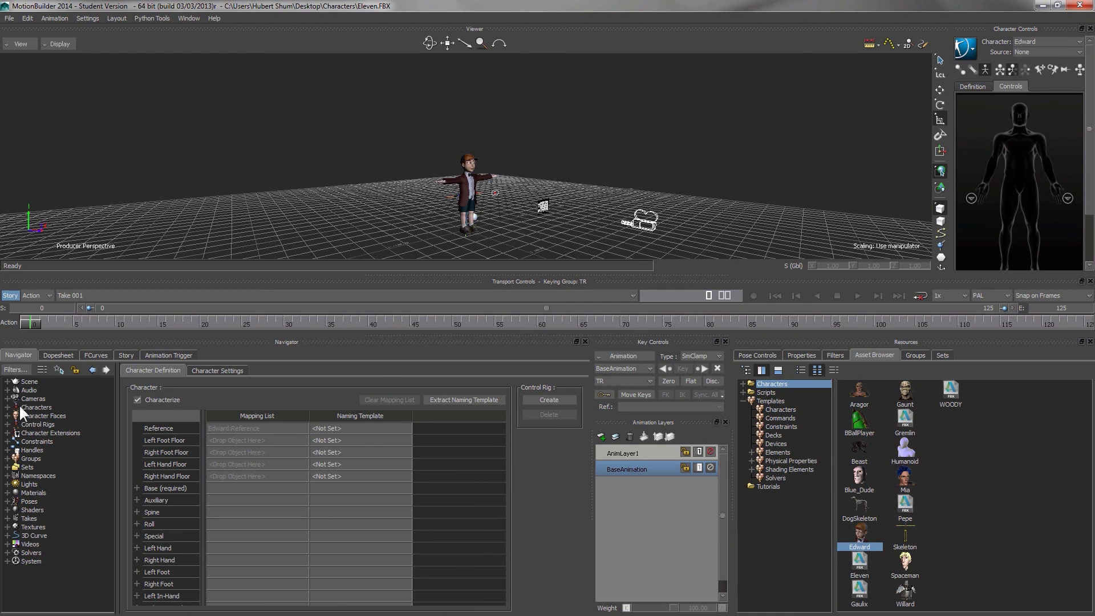
left_click(7, 382)
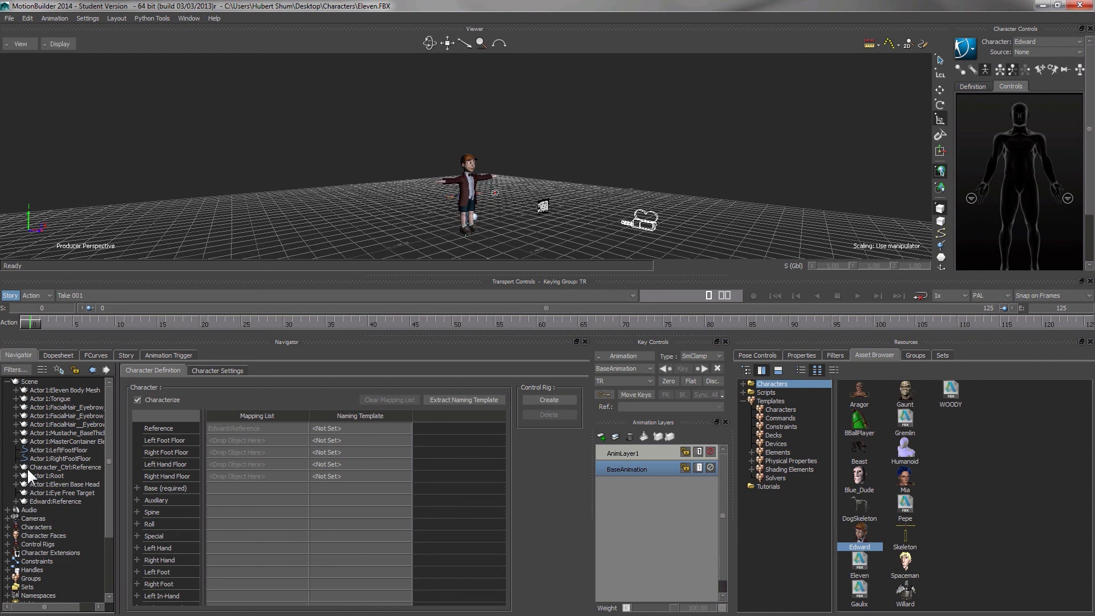
Select Actor1:Eleven Body Mesh, then Eleven's Character_Ctrl:HeadEffector in the Navigator Scene
double_click(32, 389)
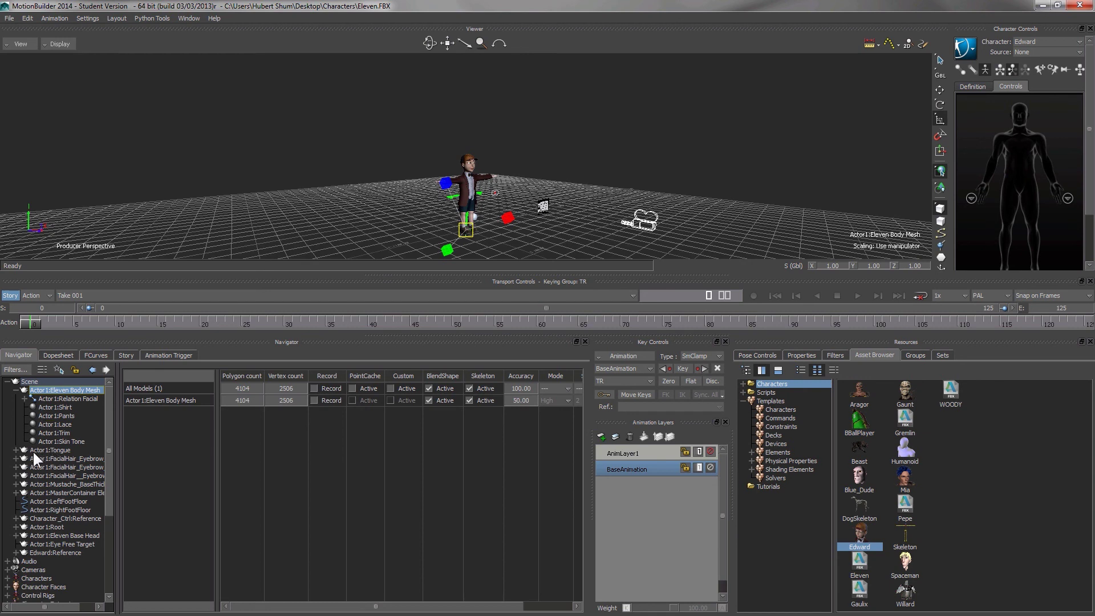
double_click(39, 518)
left_click(42, 526)
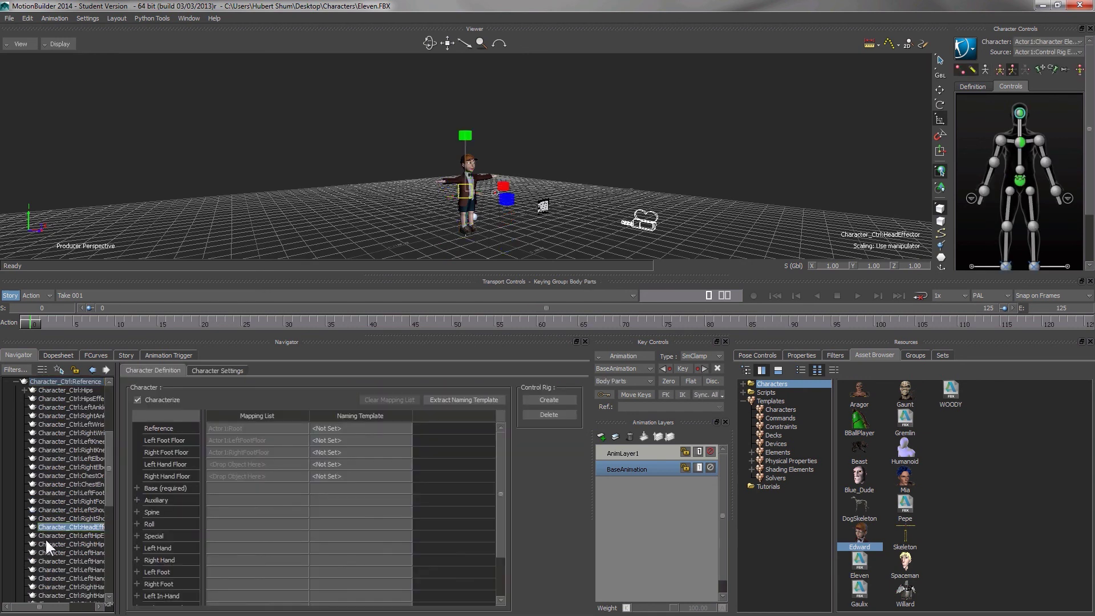
left_click(16, 381)
Expand Eleven's Actor1:Relation Facial node in the Scene hierarchy
scroll(50, 458, "up", 5)
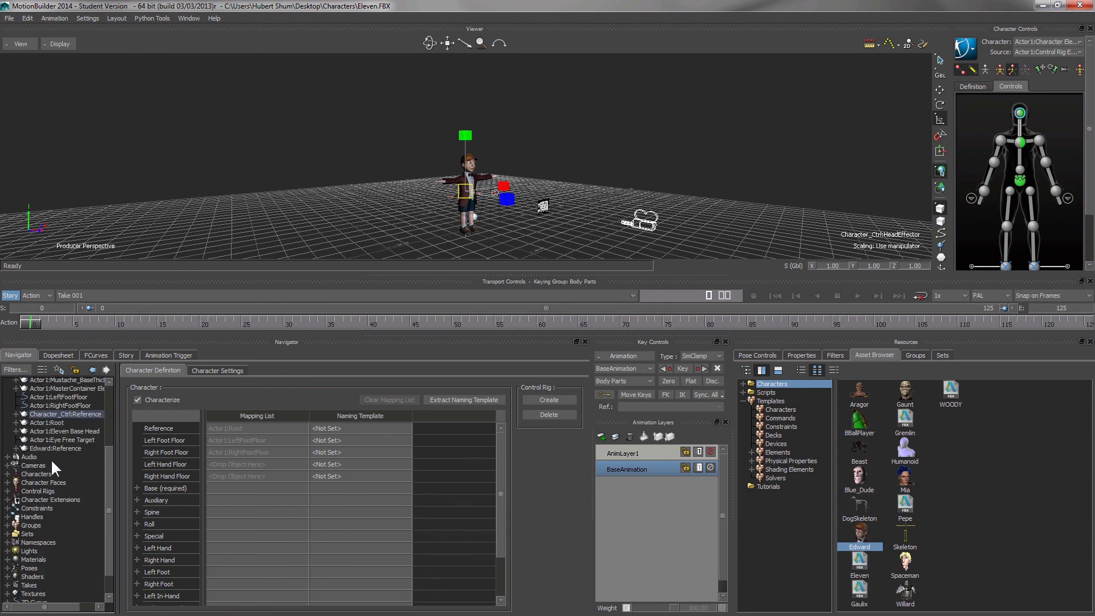
scroll(52, 459, "up", 1)
left_click(25, 398)
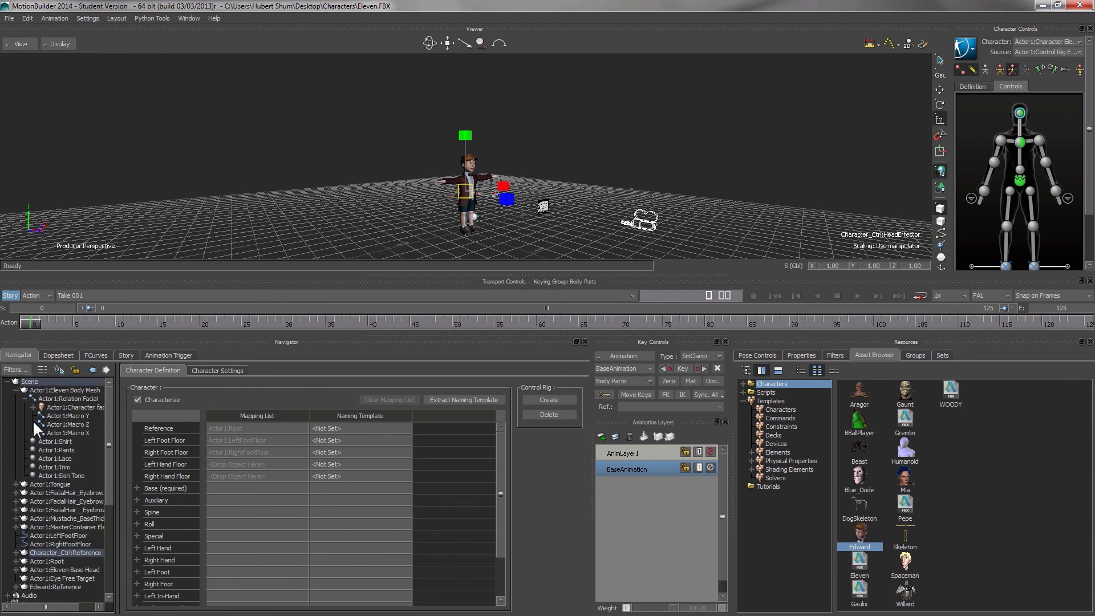